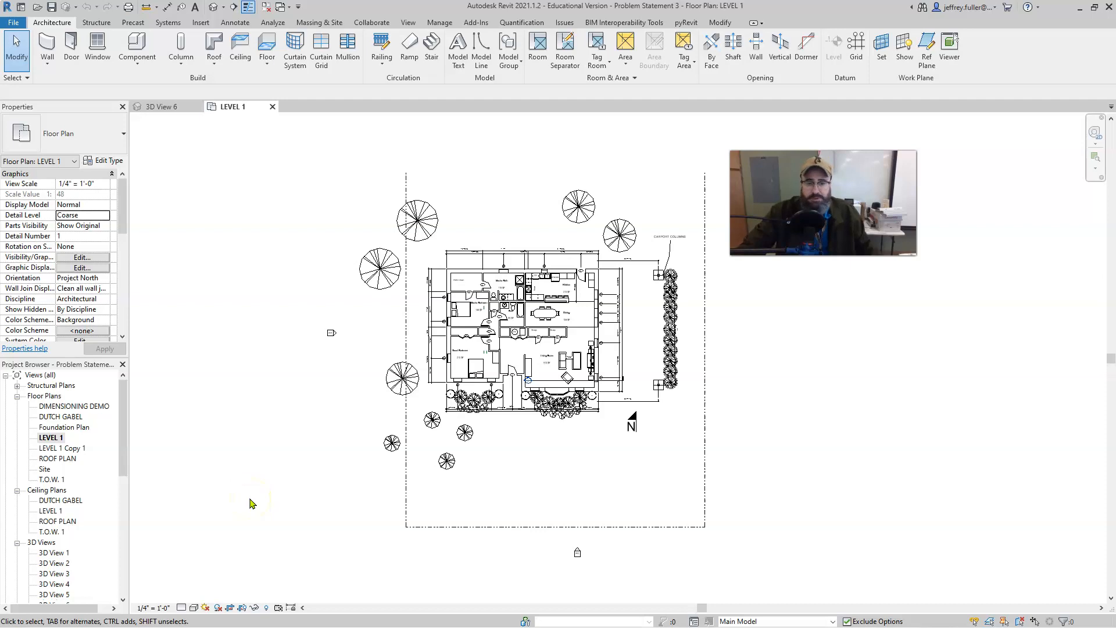
click(254, 492)
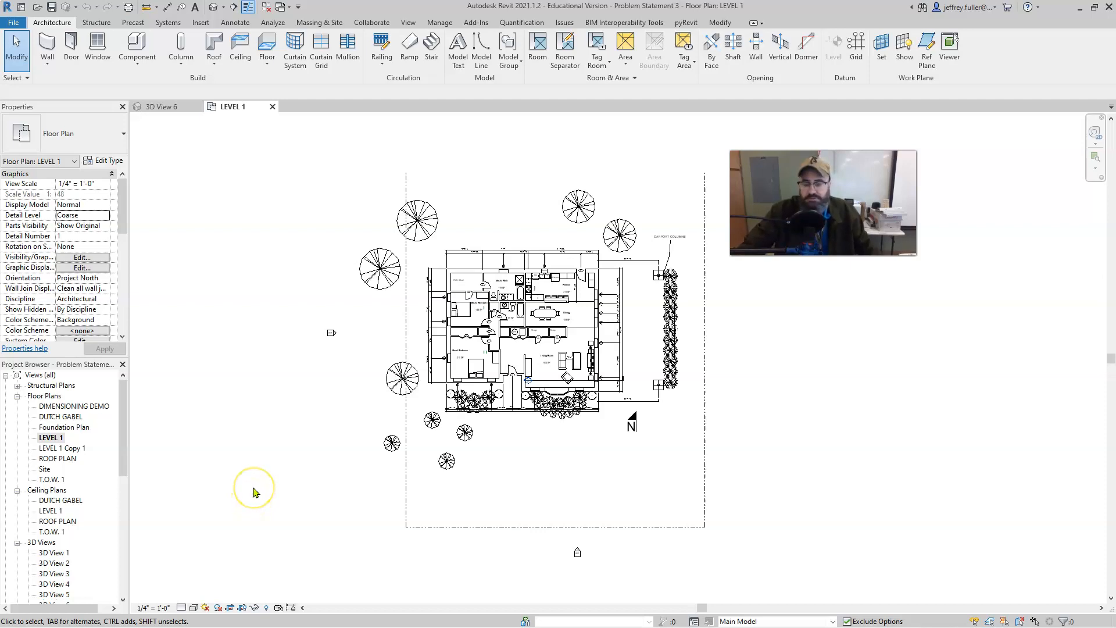
click(260, 490)
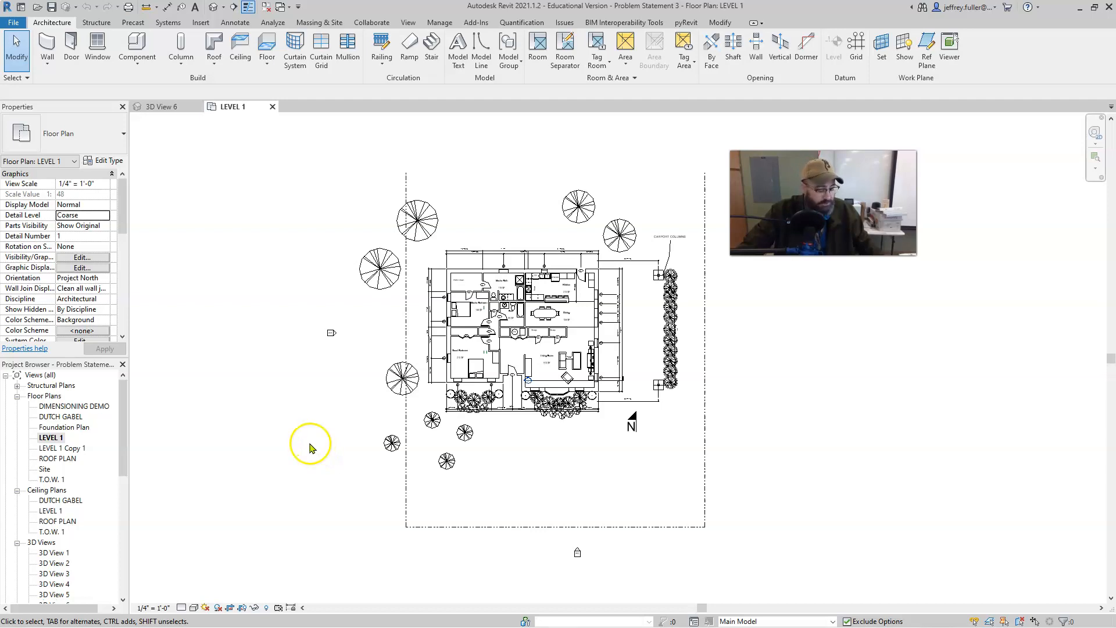
scroll(287, 406, down, 1)
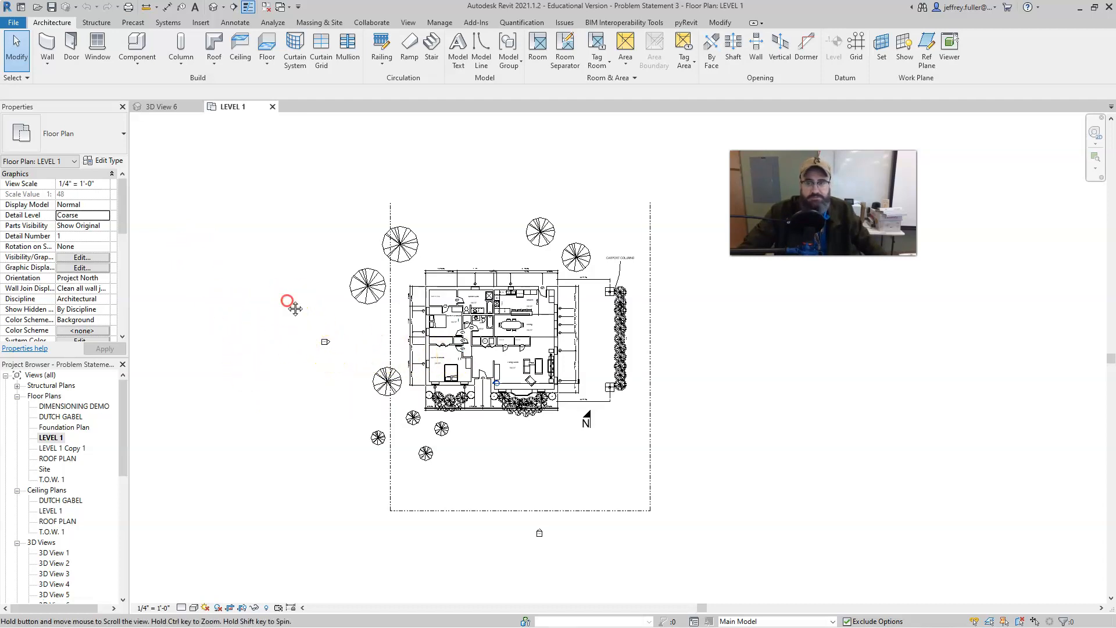
middle_drag(287, 304, 250, 317)
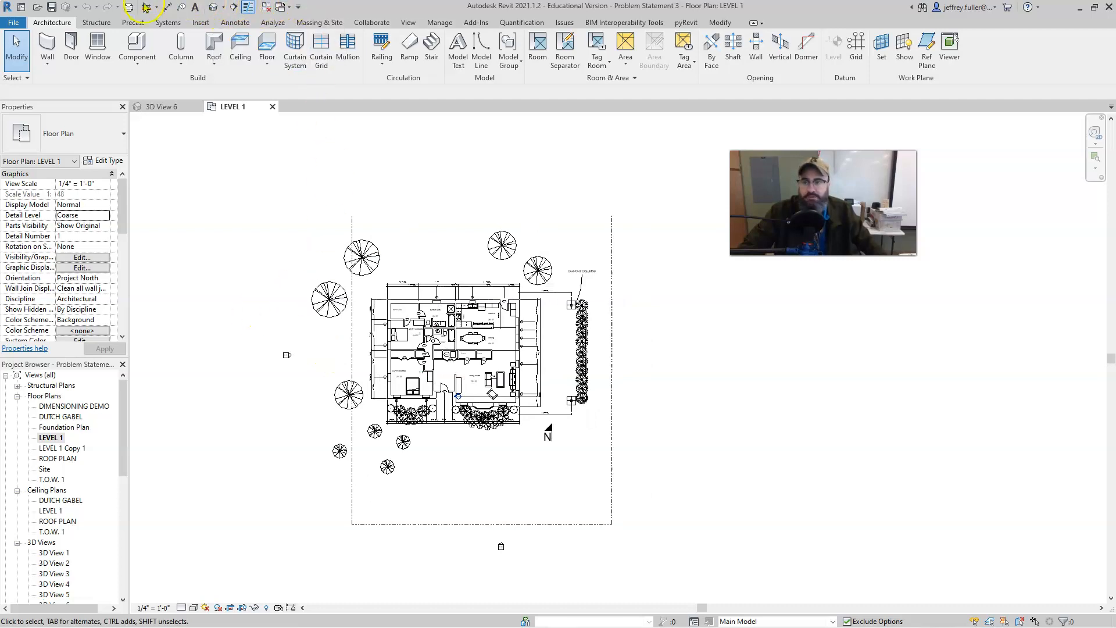
- Open the default 3D view and orbit around the house and its site
click(213, 7)
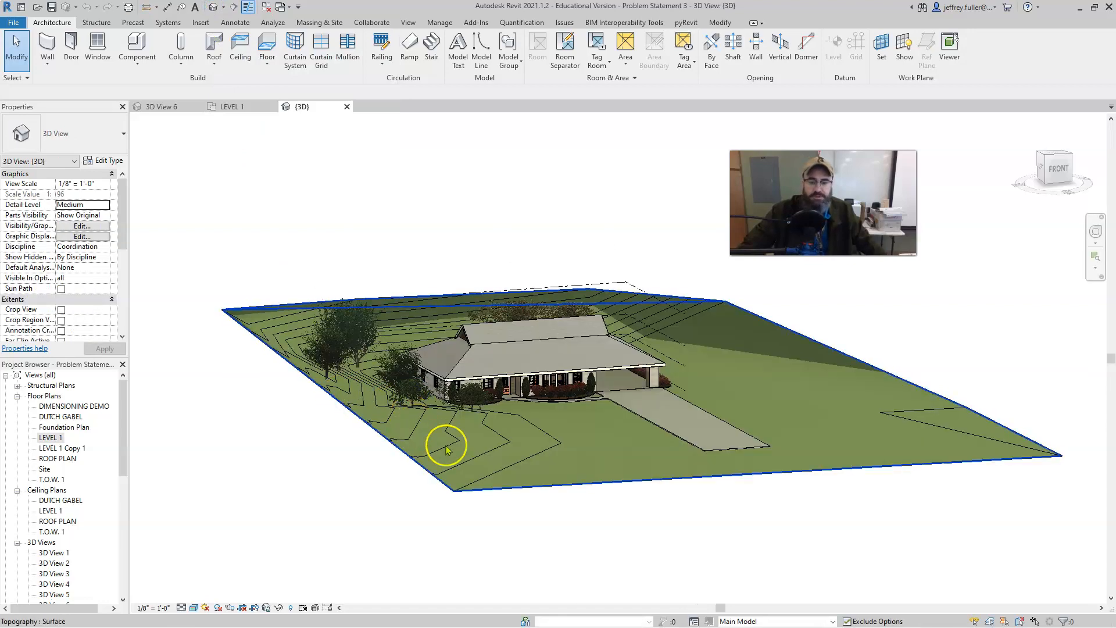
shift+middle_drag(564, 480, 610, 471)
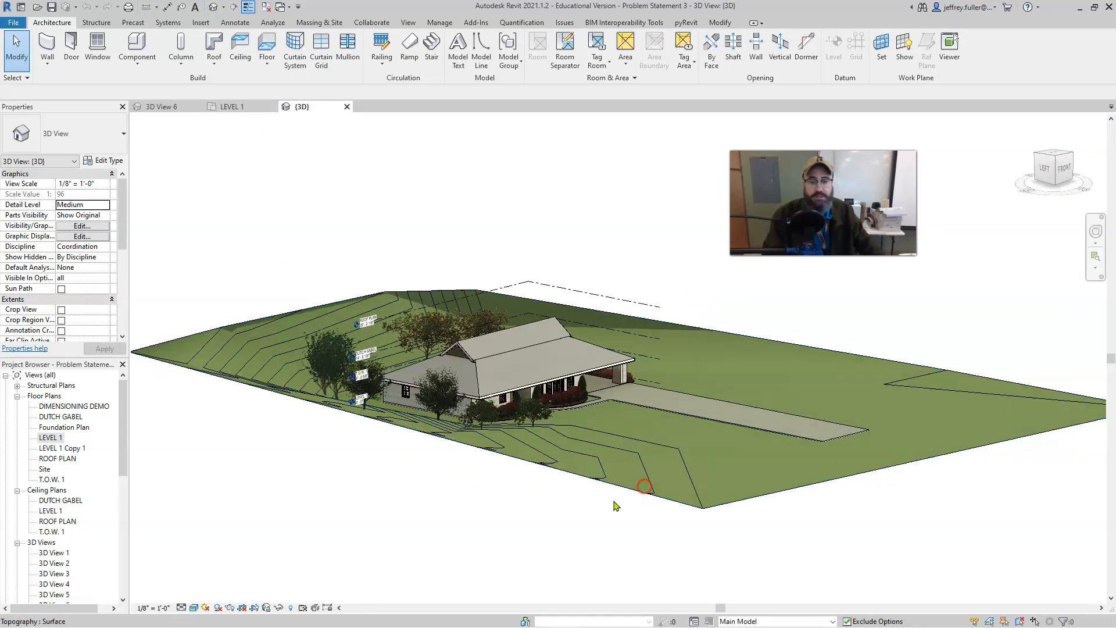
shift+middle_drag(633, 521, 423, 516)
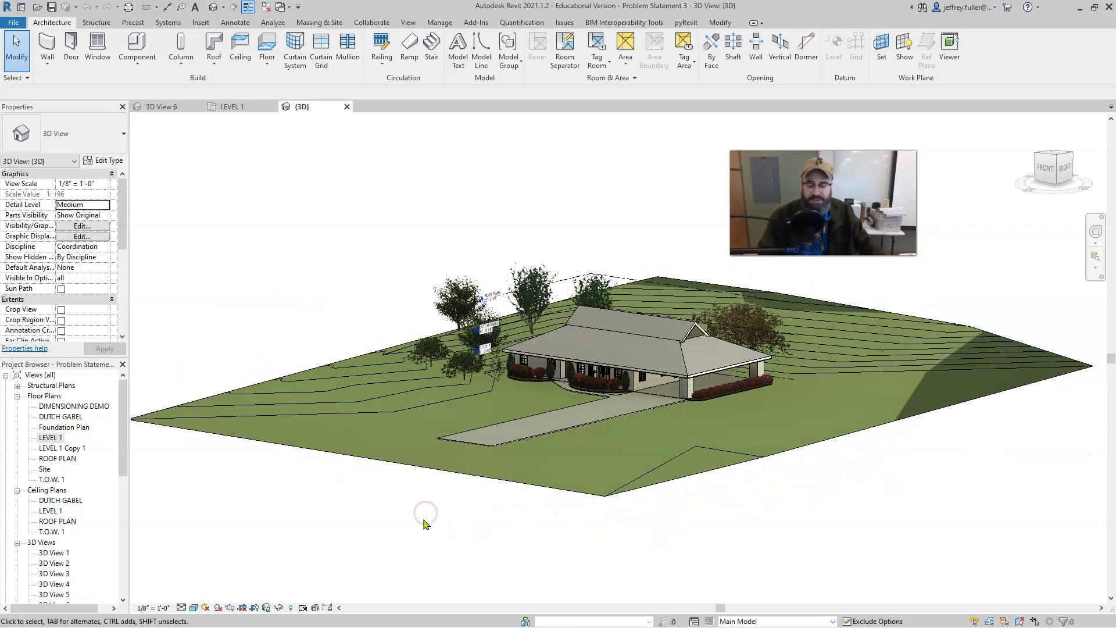
- Set the 3D view's visual style to Hidden Line and its detail level to Fine
click(193, 608)
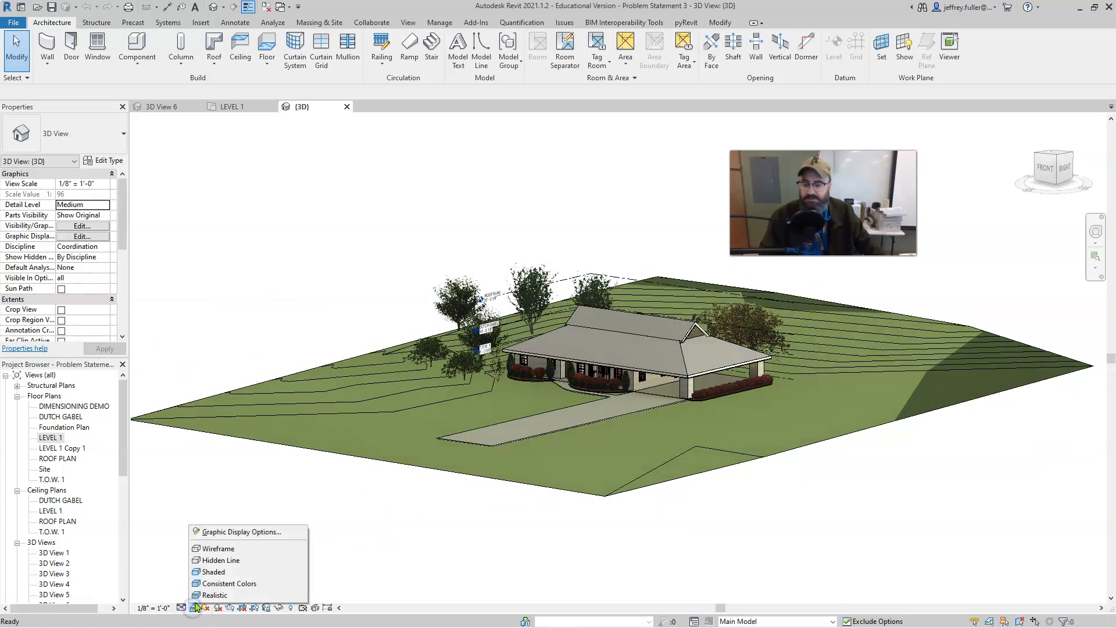
click(207, 561)
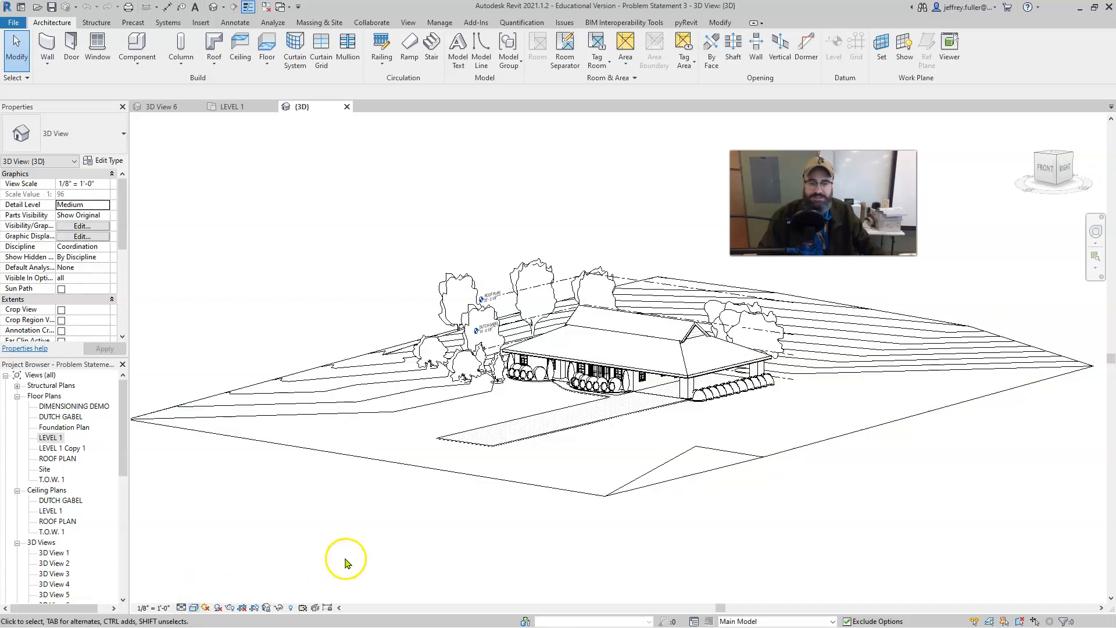
click(181, 606)
click(192, 594)
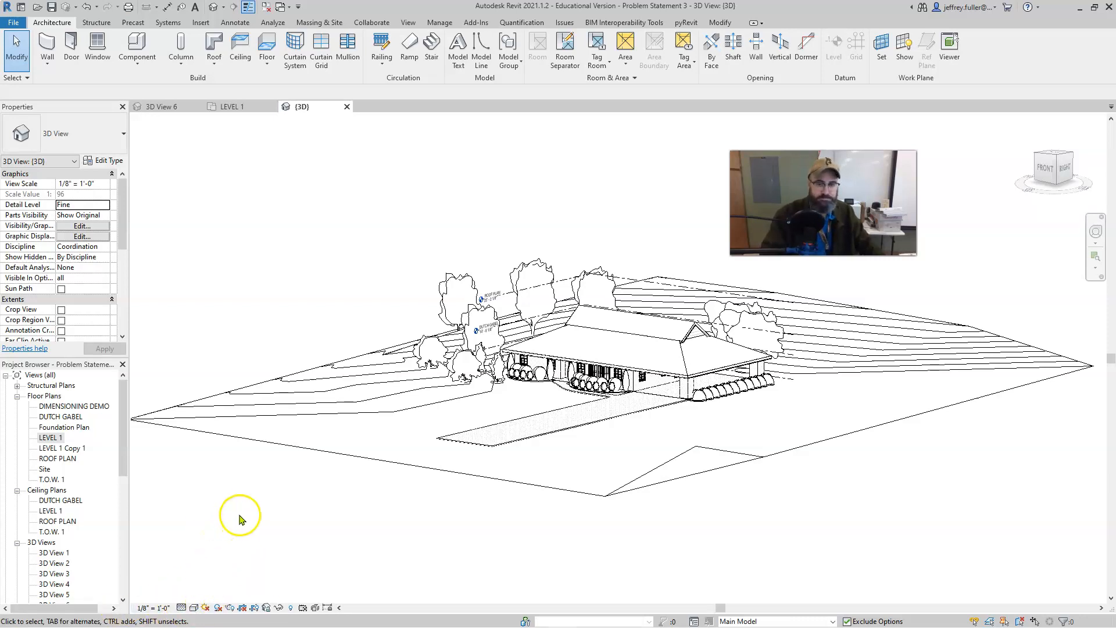
middle_drag(259, 511, 285, 517)
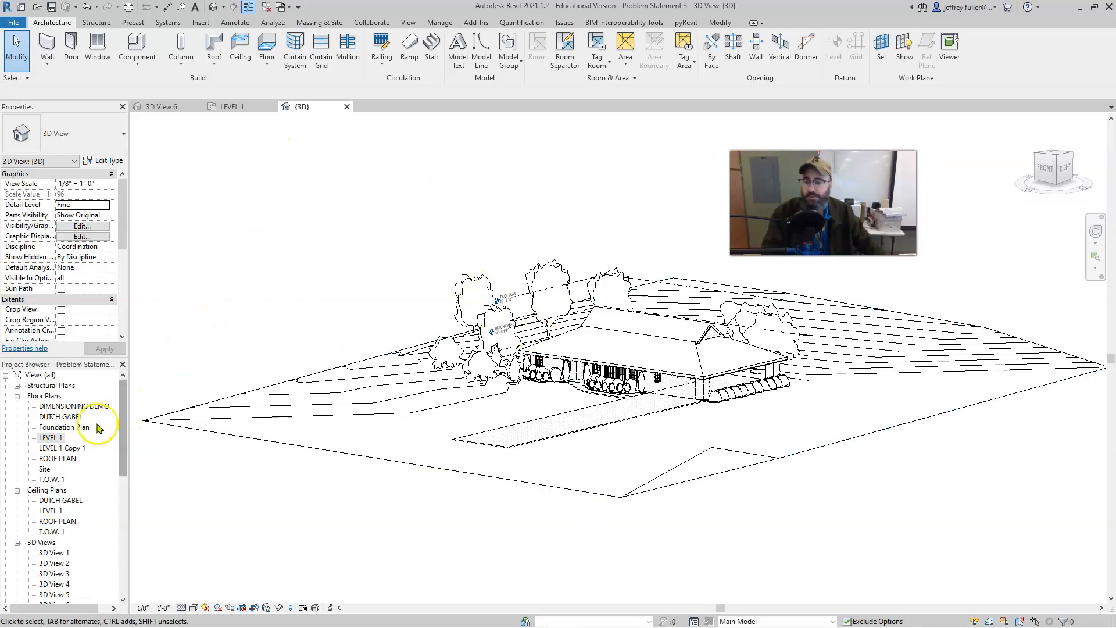
- Place a camera in the LEVEL 1 plan in front of the house, aimed diagonally northwest across it, and reduce the new view's crop height
double_click(51, 439)
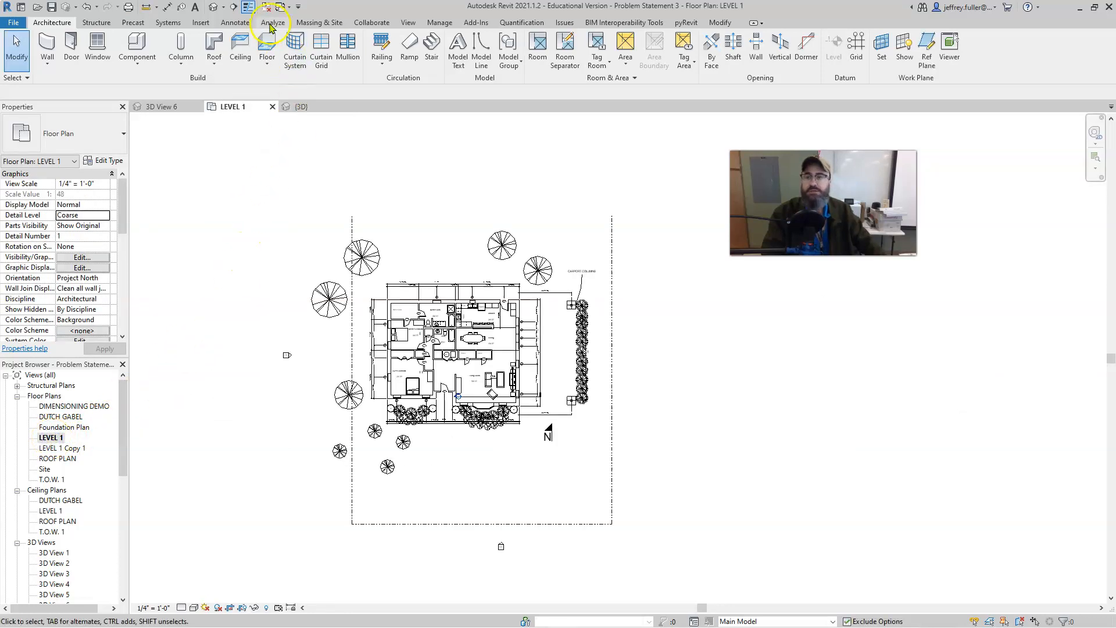
click(223, 7)
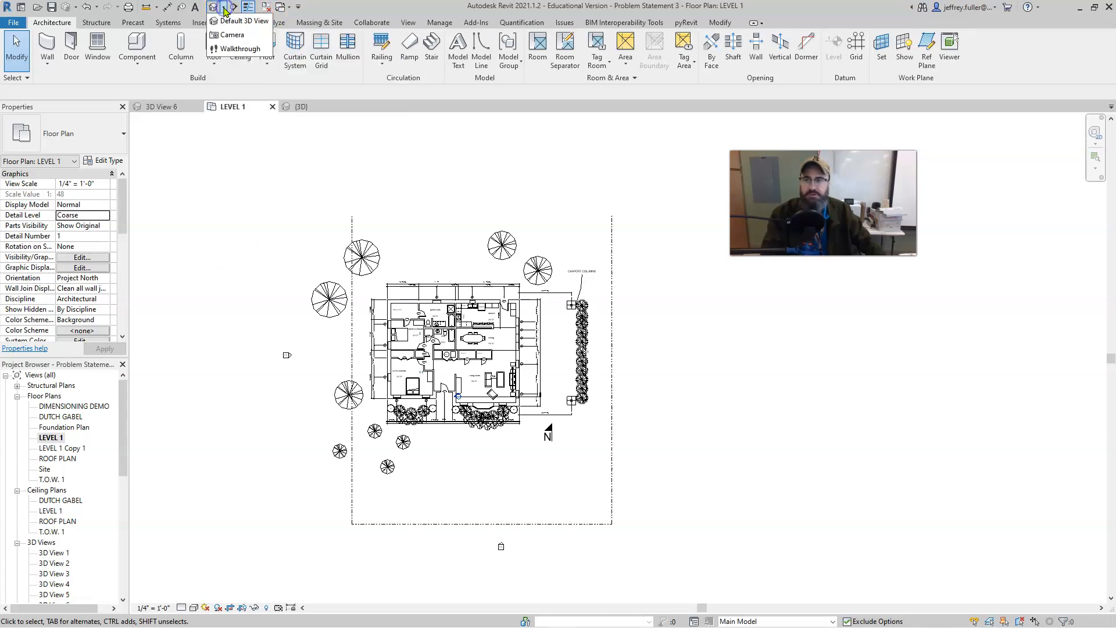
click(228, 35)
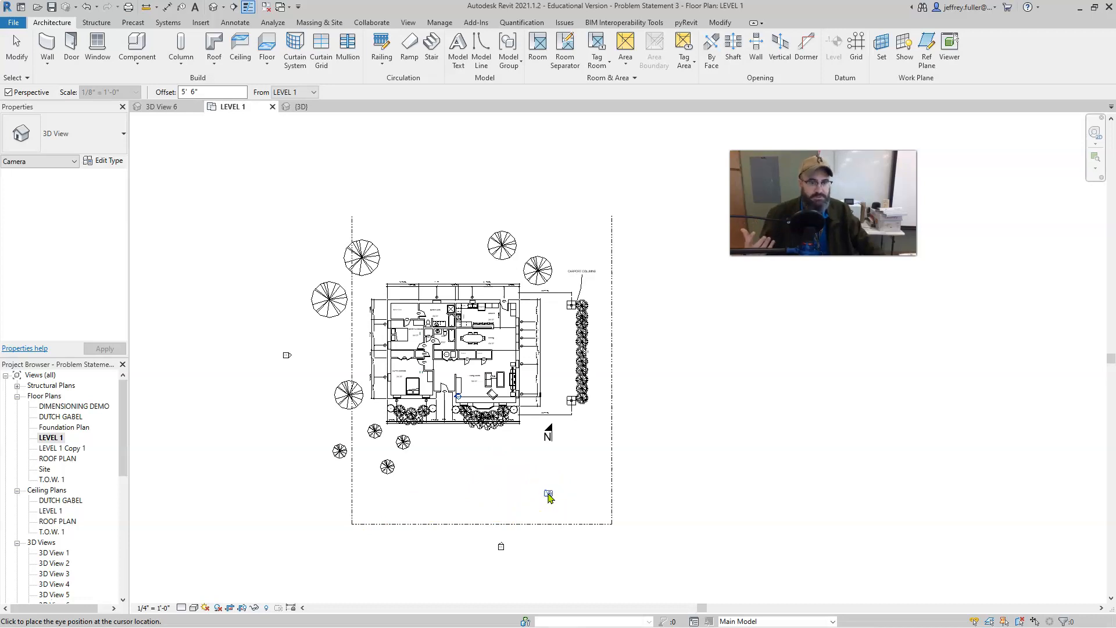
click(551, 498)
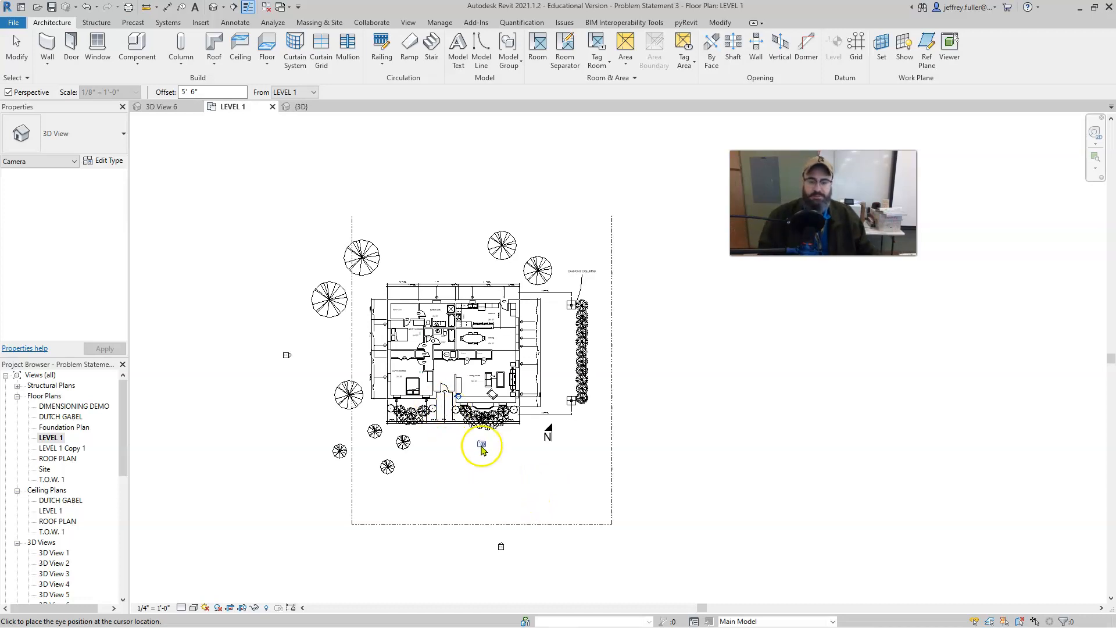
click(529, 496)
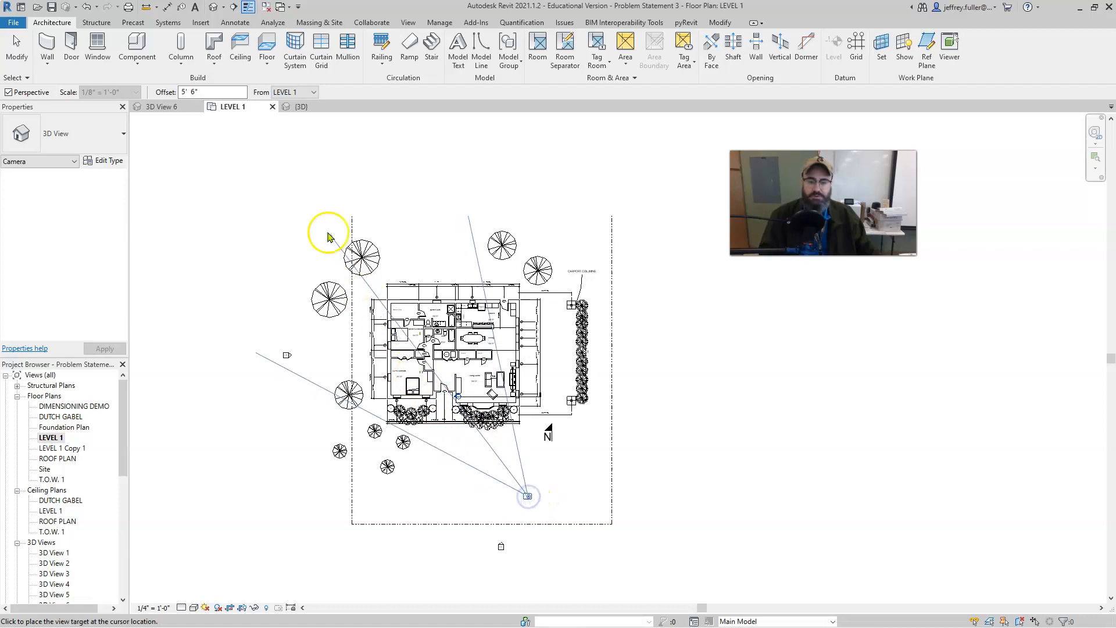
click(279, 169)
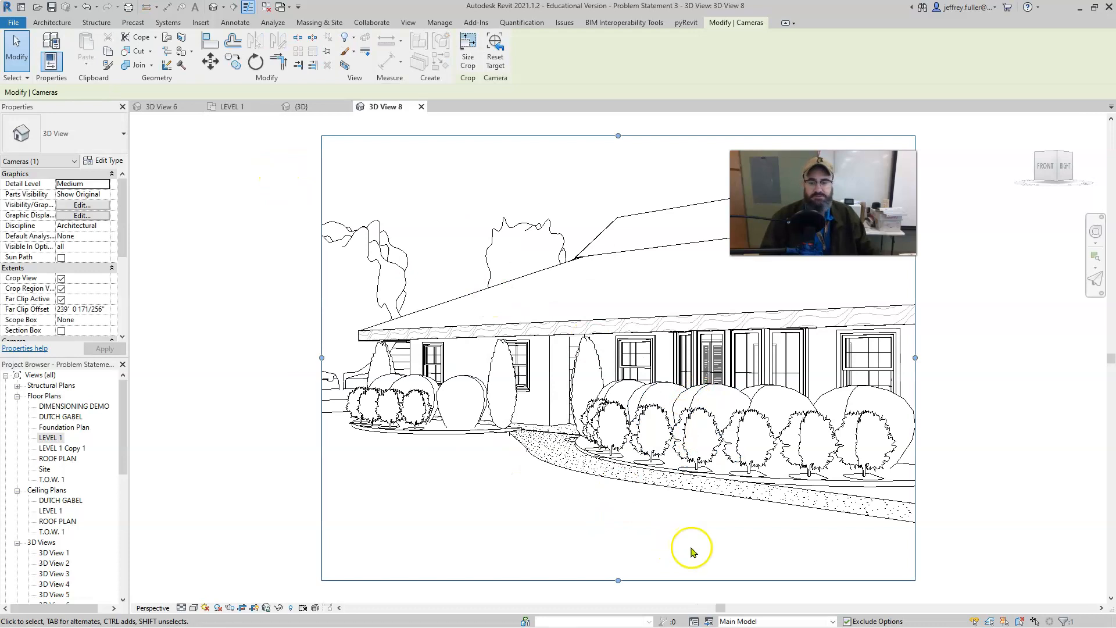
drag(618, 580, 619, 557)
drag(618, 137, 618, 158)
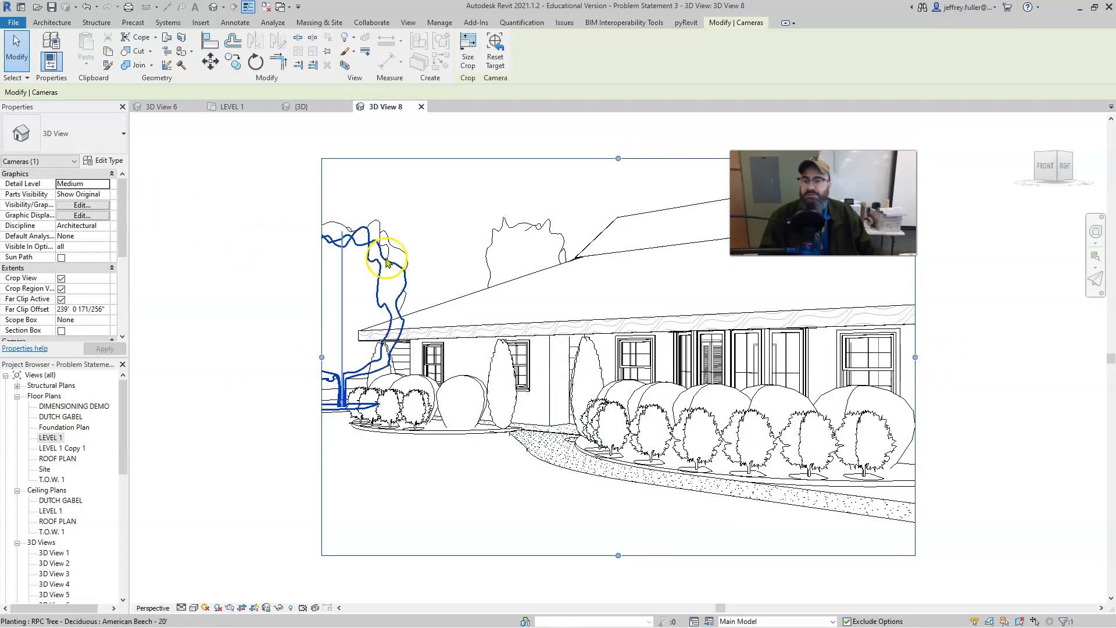
- Review the camera view's extents and camera properties, and set its projection mode to Orthographic
scroll(84, 212, down, 4)
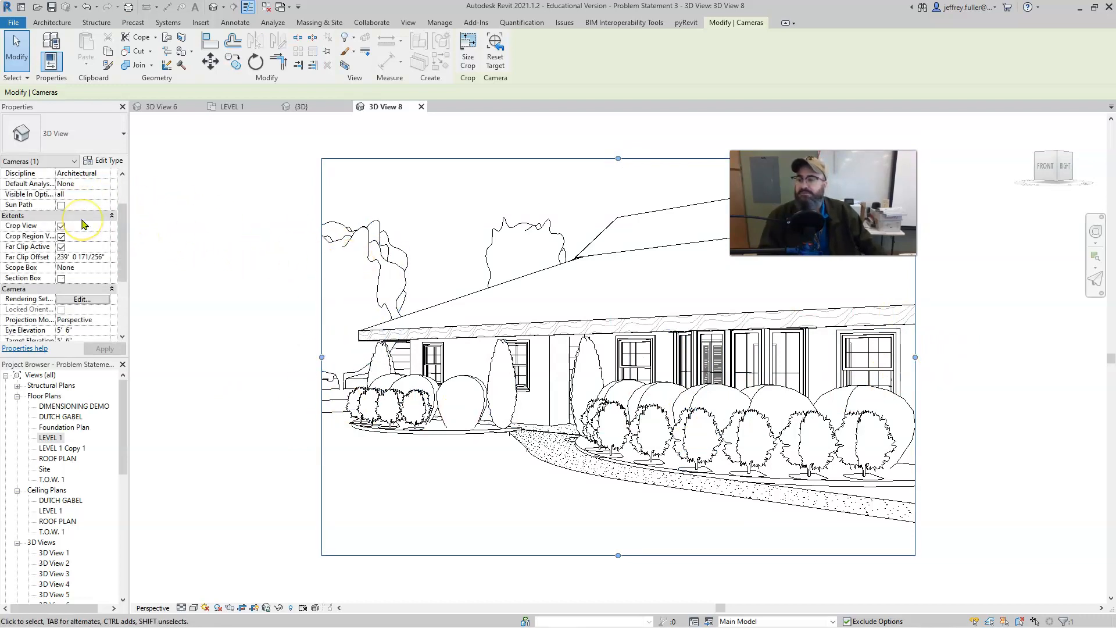
scroll(88, 235, up, 2)
scroll(87, 238, up, 1)
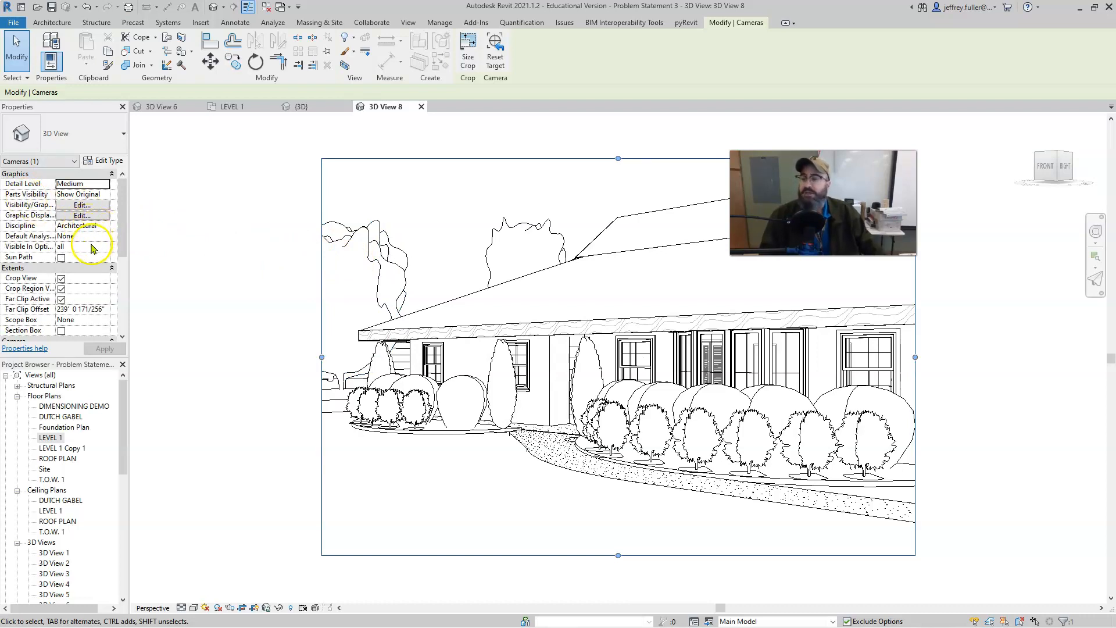
scroll(89, 238, down, 1)
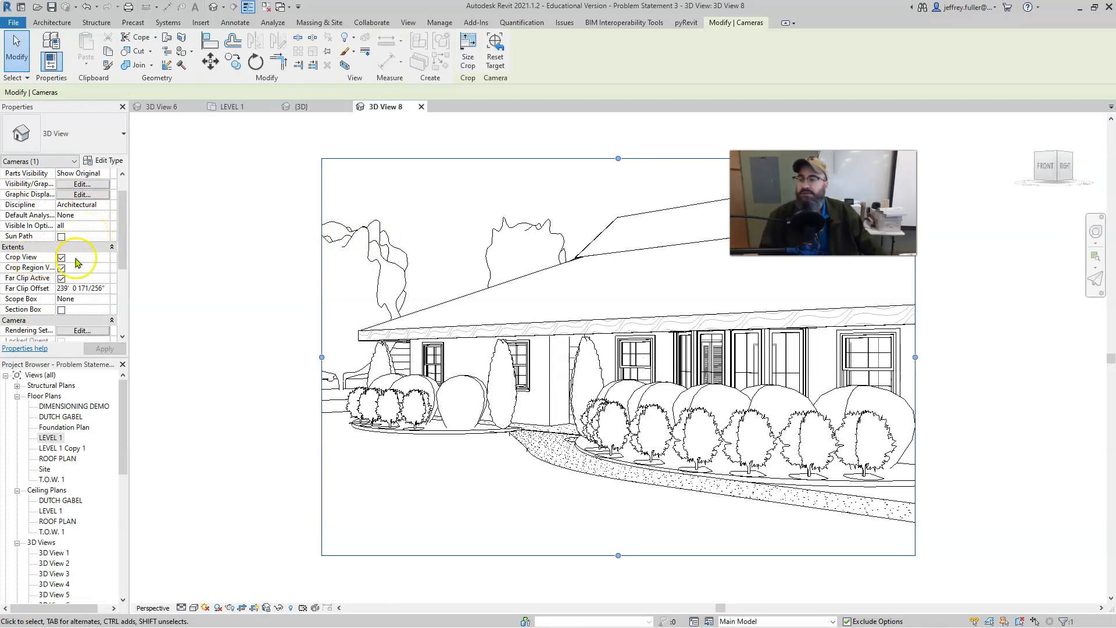
scroll(72, 288, down, 1)
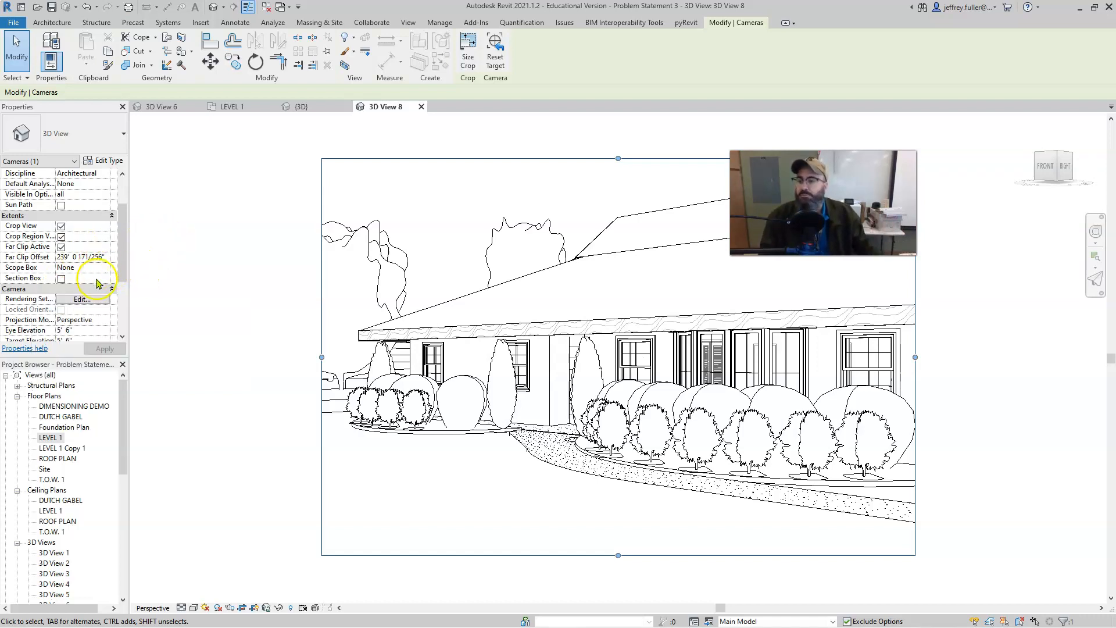
scroll(97, 283, down, 1)
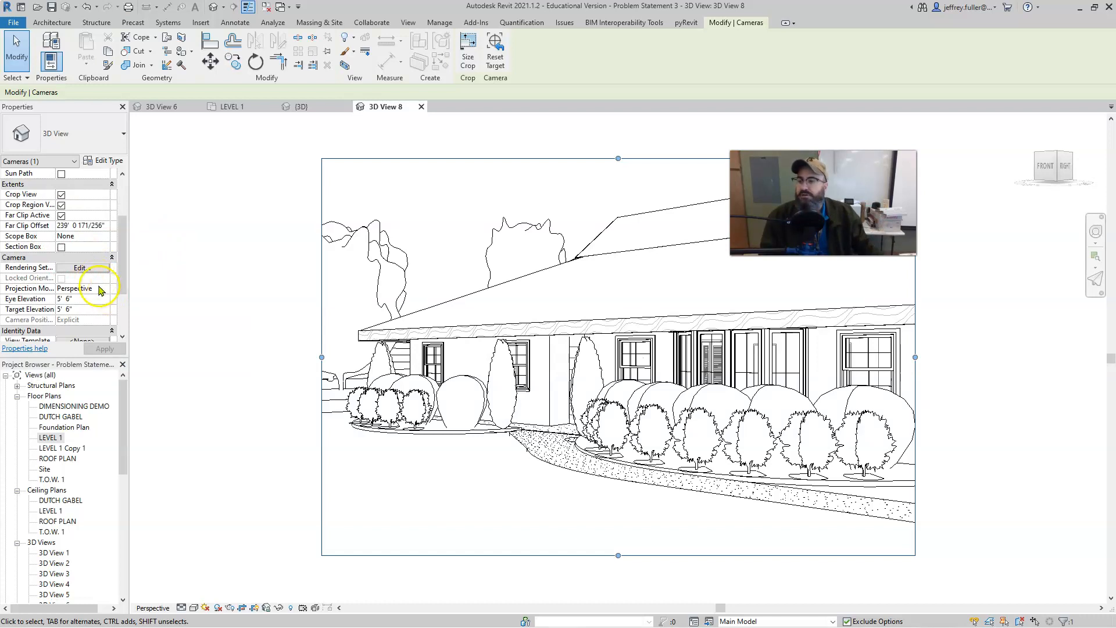
scroll(95, 285, down, 2)
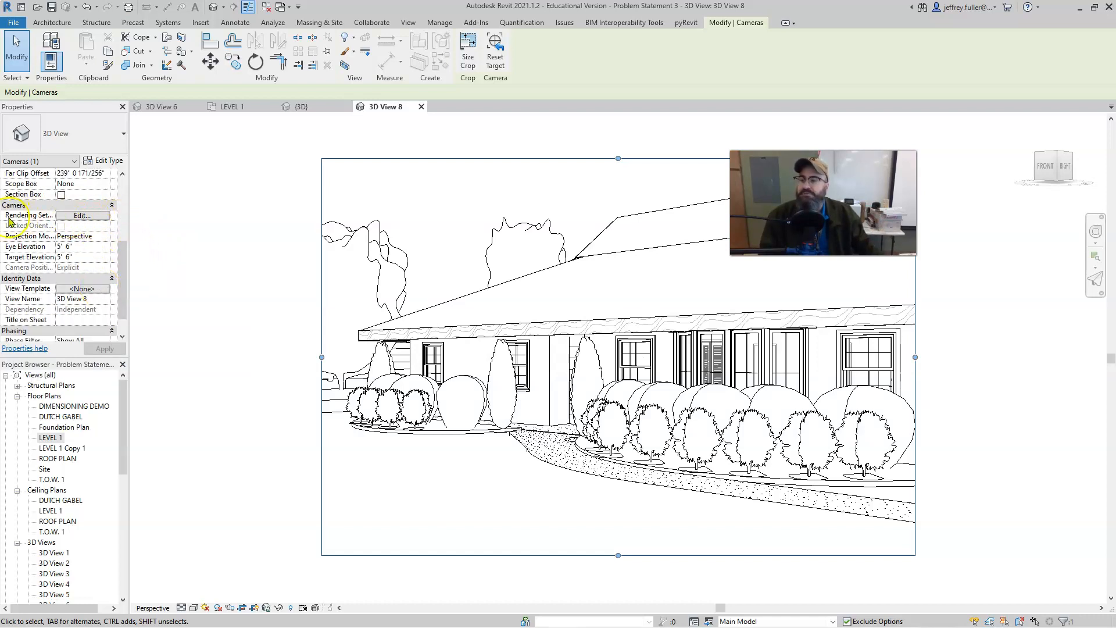
click(99, 240)
click(105, 236)
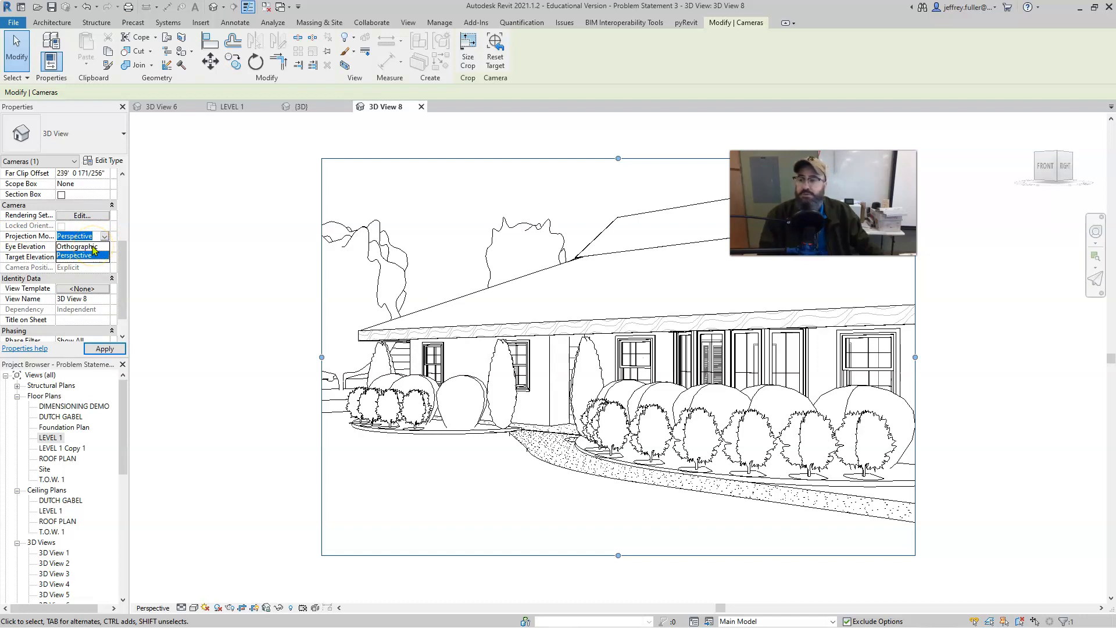
click(93, 247)
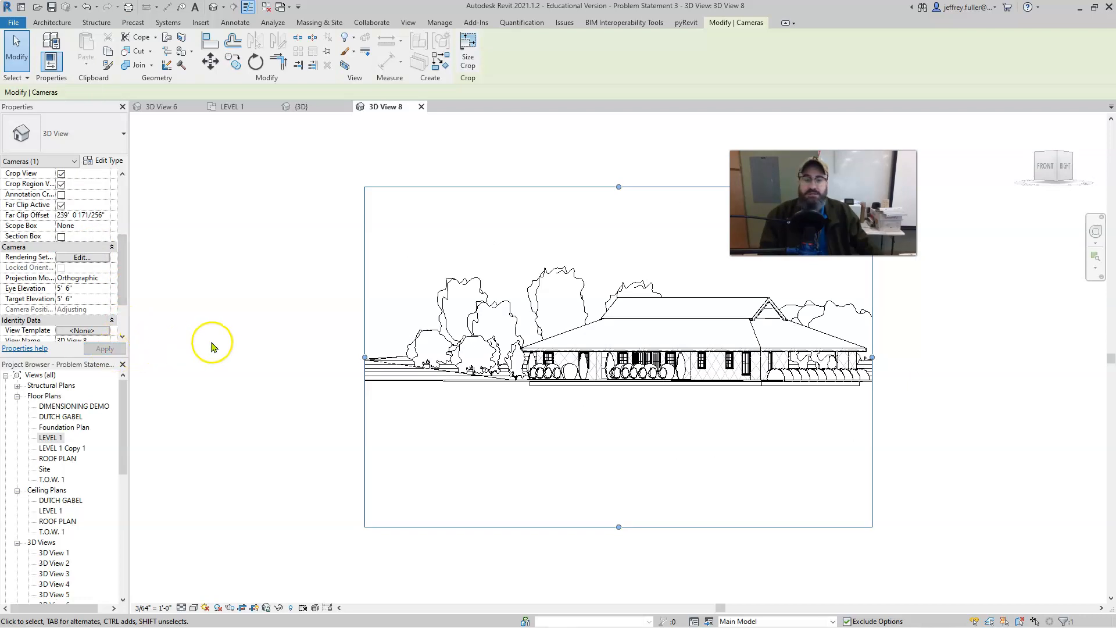
- Switch the camera view's projection mode back to Perspective
click(100, 278)
click(105, 278)
click(81, 299)
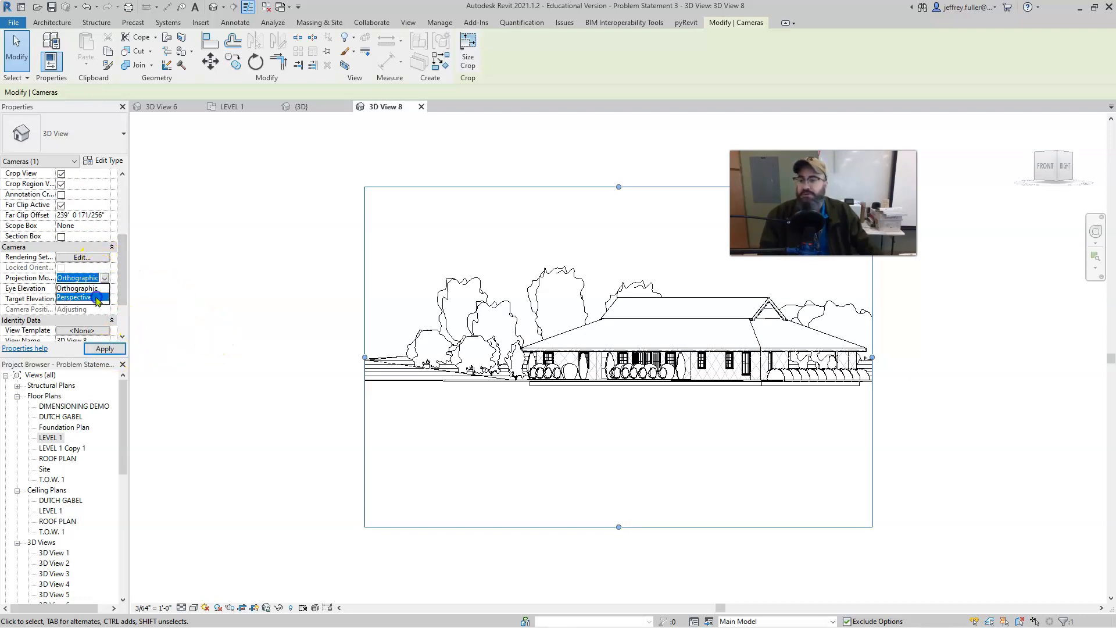
scroll(103, 301, down, 2)
click(105, 348)
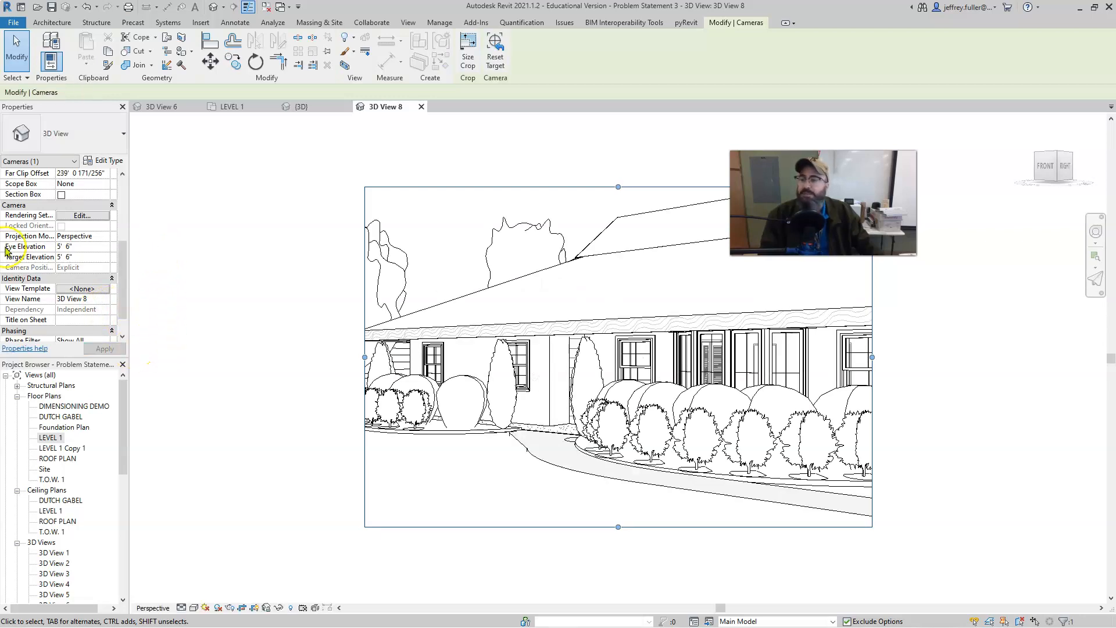
- Set the camera's eye elevation to 4' 0"
click(83, 247)
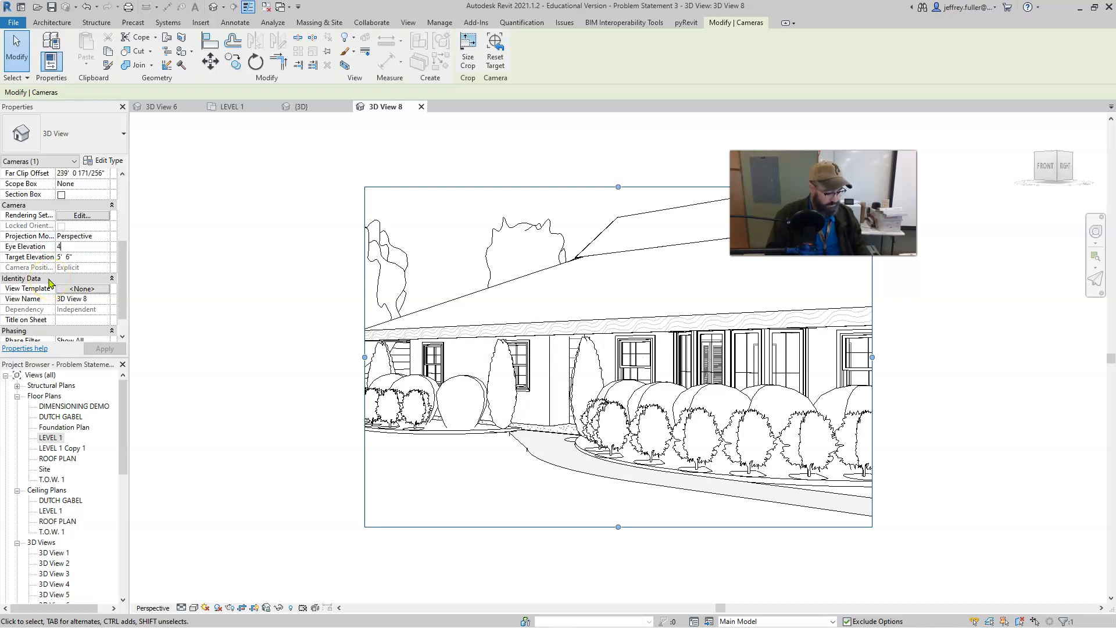
key(Return)
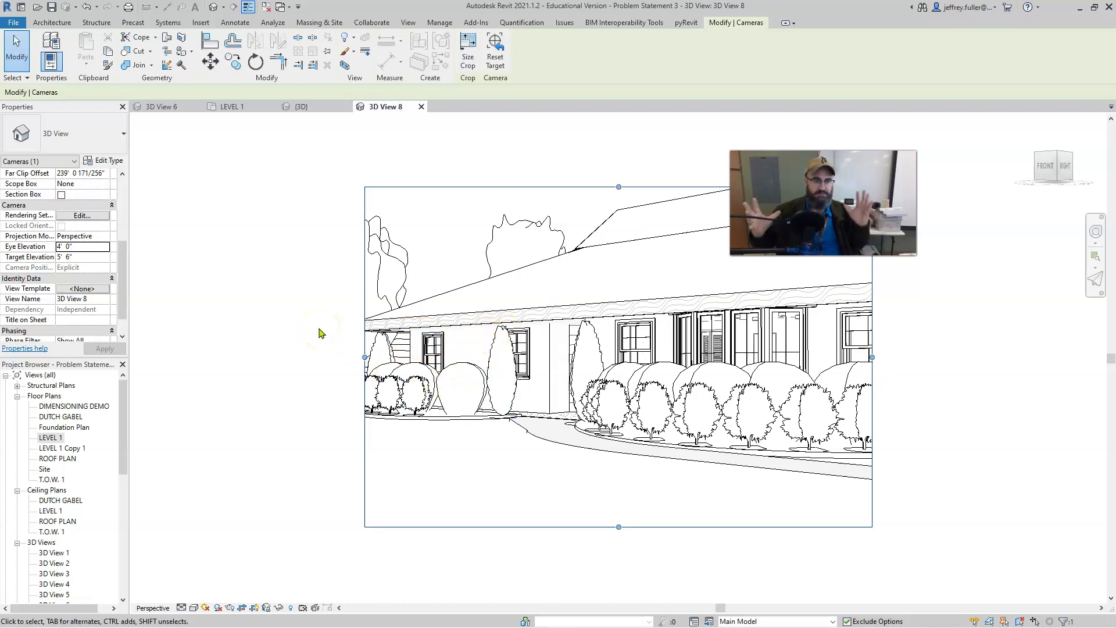
- Lower the camera's eye elevation to 1' 0" and apply the change to the view
click(77, 245)
drag(78, 245, 35, 249)
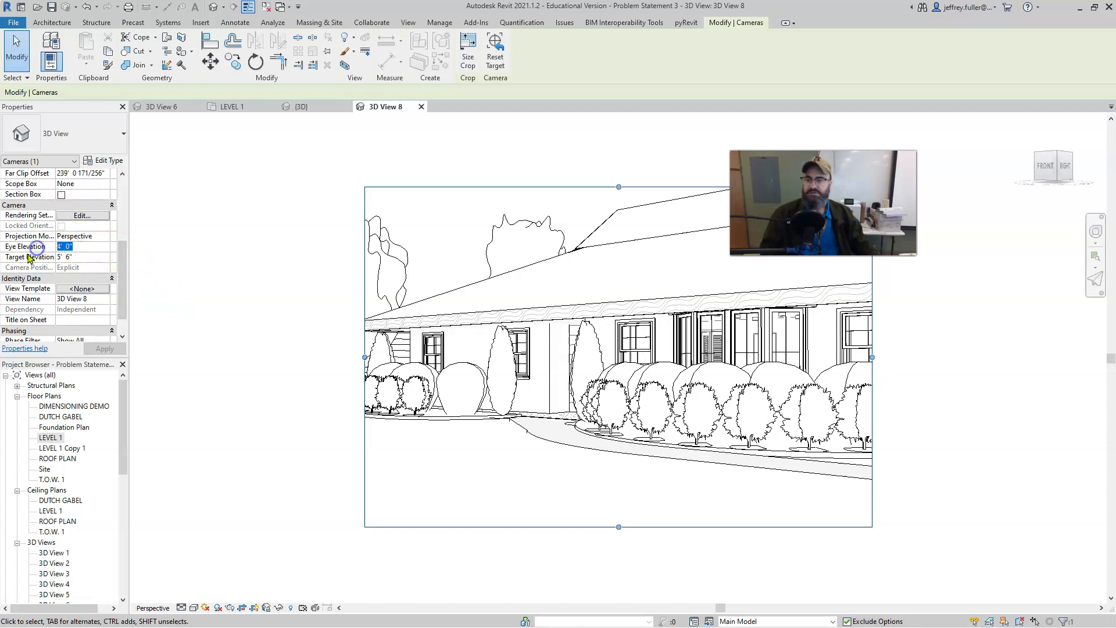
text(1)
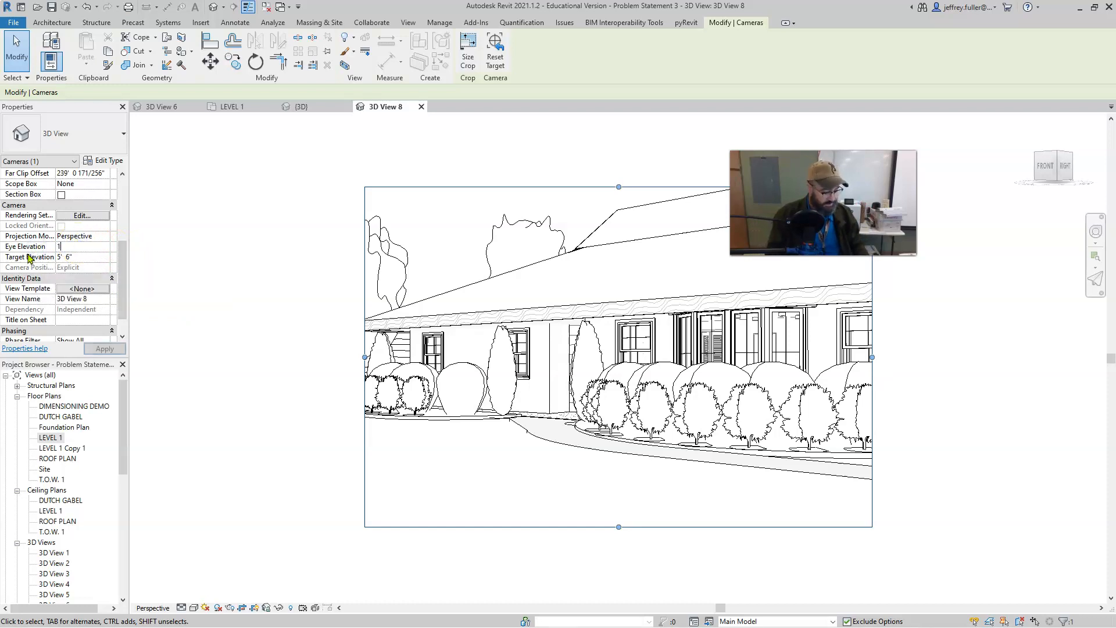
key(Return)
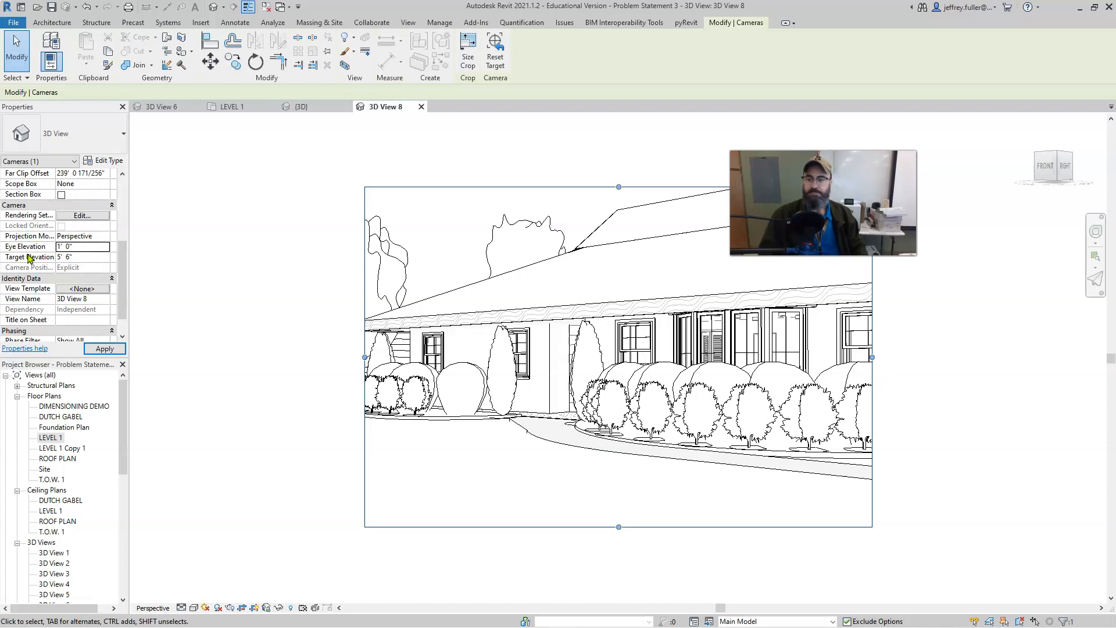
click(105, 348)
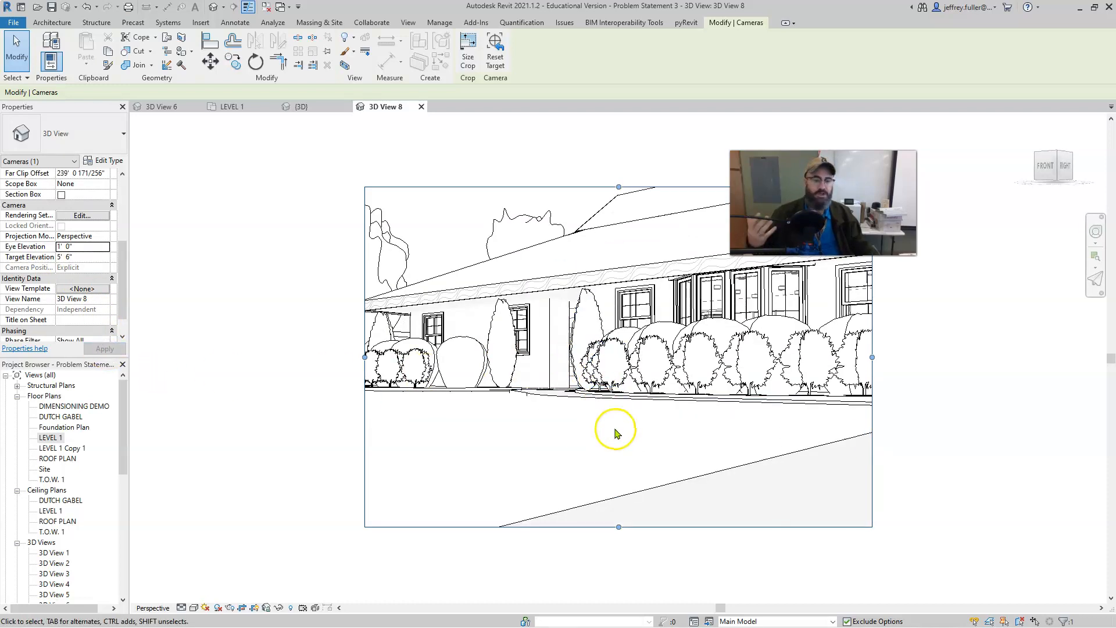
- Raise the camera's eye elevation to 4' 6" and apply the change to the view
click(68, 246)
click(15, 246)
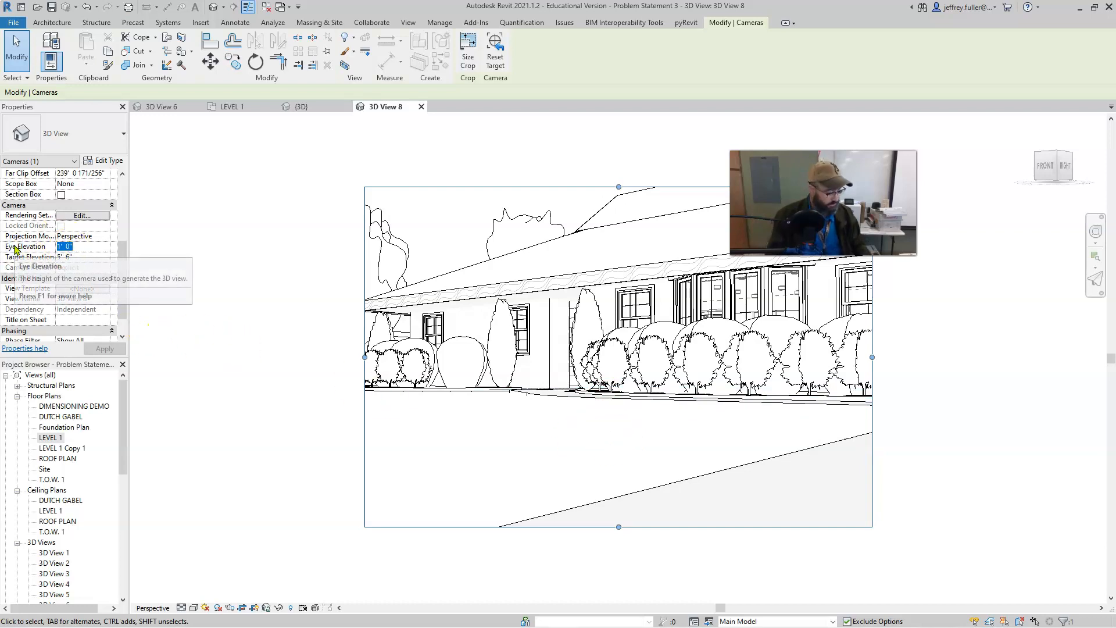
text(4)
key(Tab)
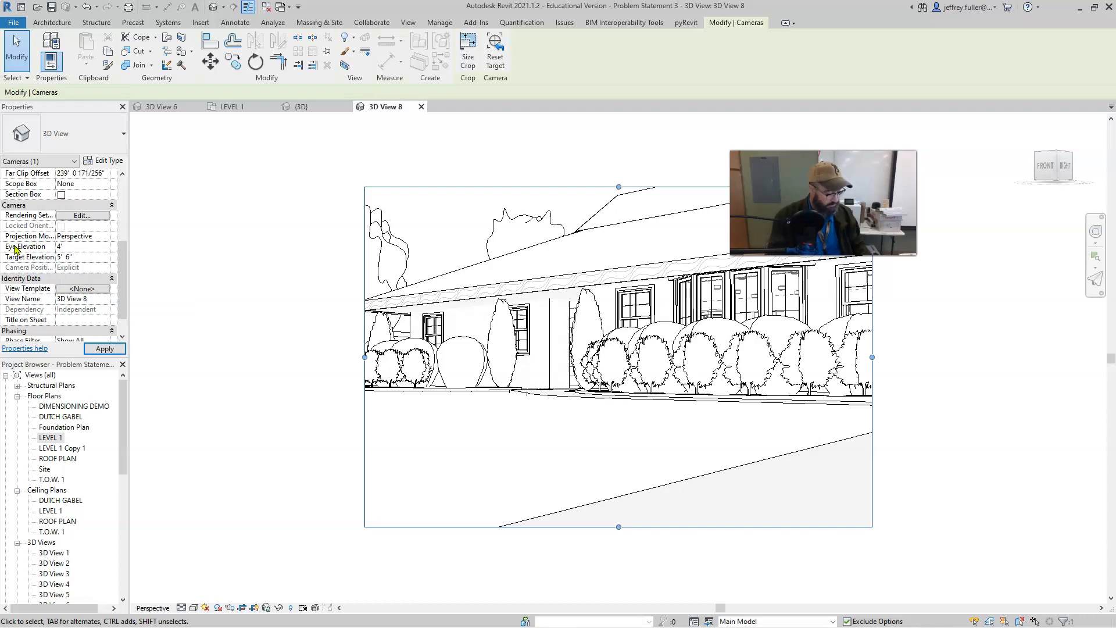
key(Return)
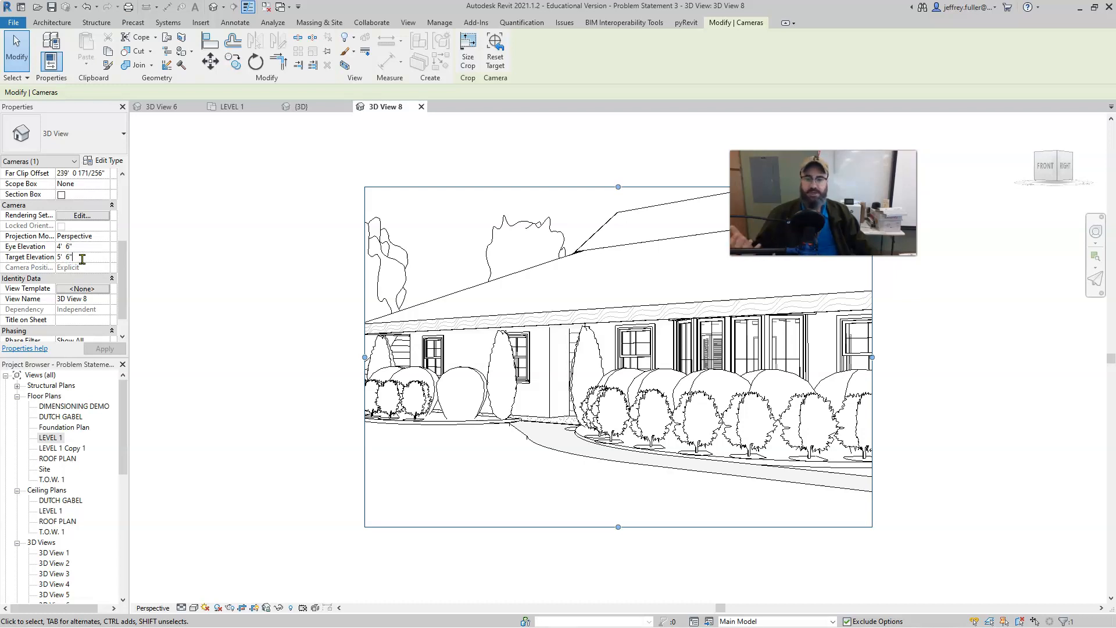
- Set the camera's target elevation to 1' 0" and apply it to the view
click(43, 258)
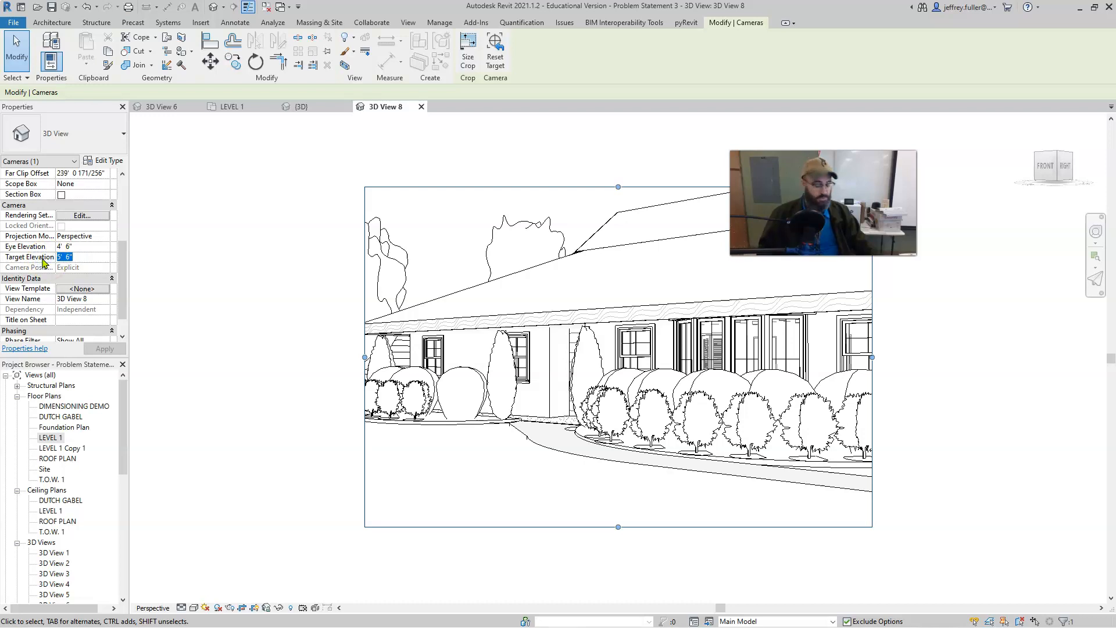
text(1)
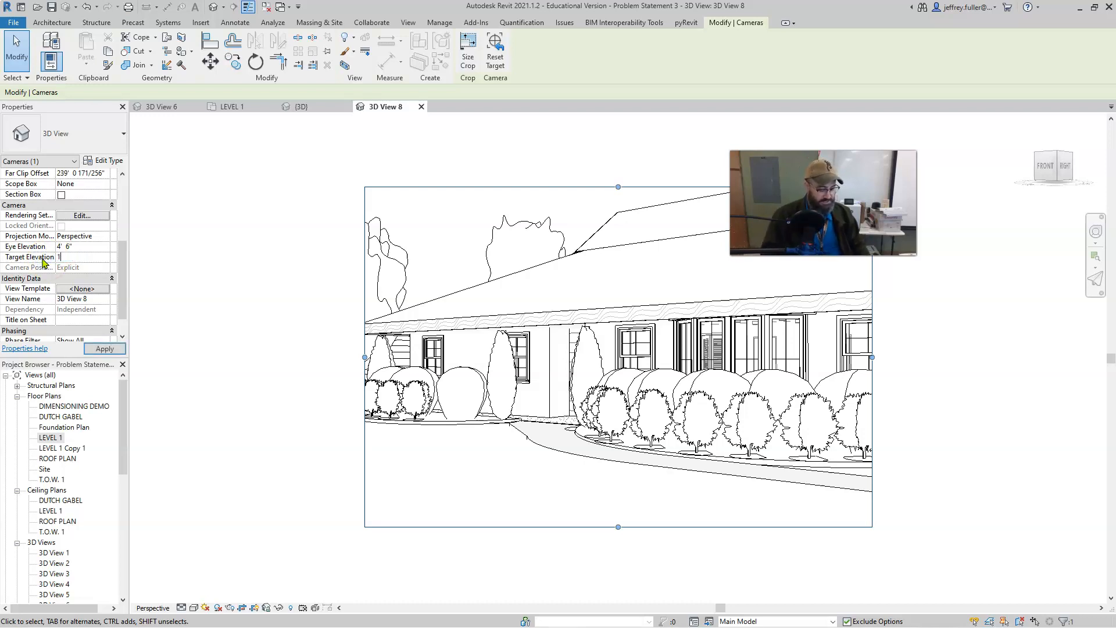
click(103, 348)
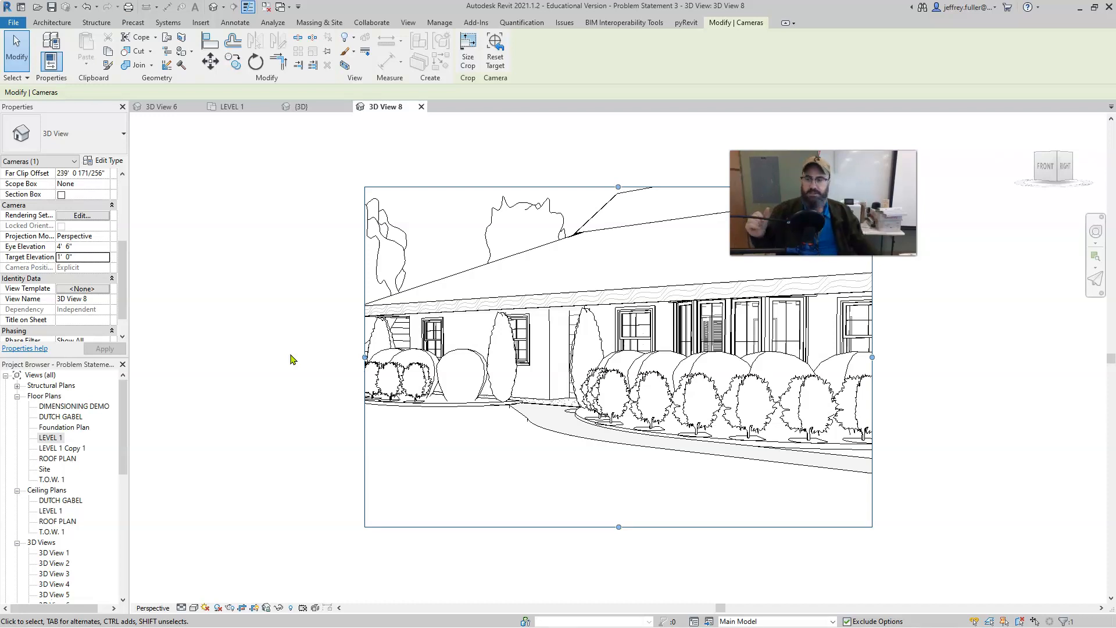
- Set the camera's target elevation back to 5' 6"
double_click(86, 257)
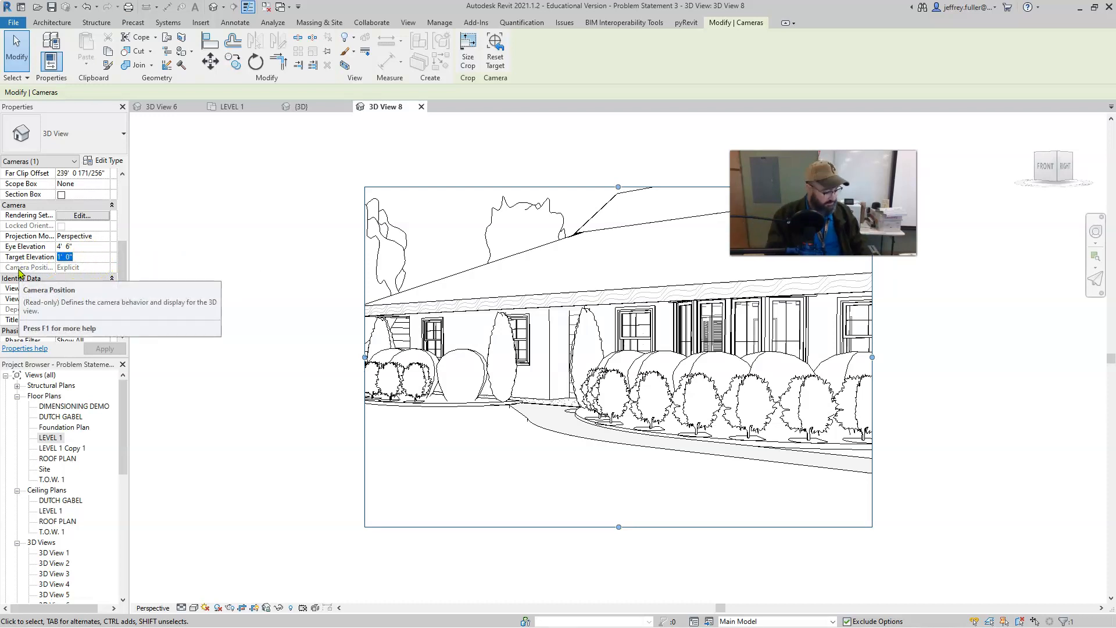
text(5)
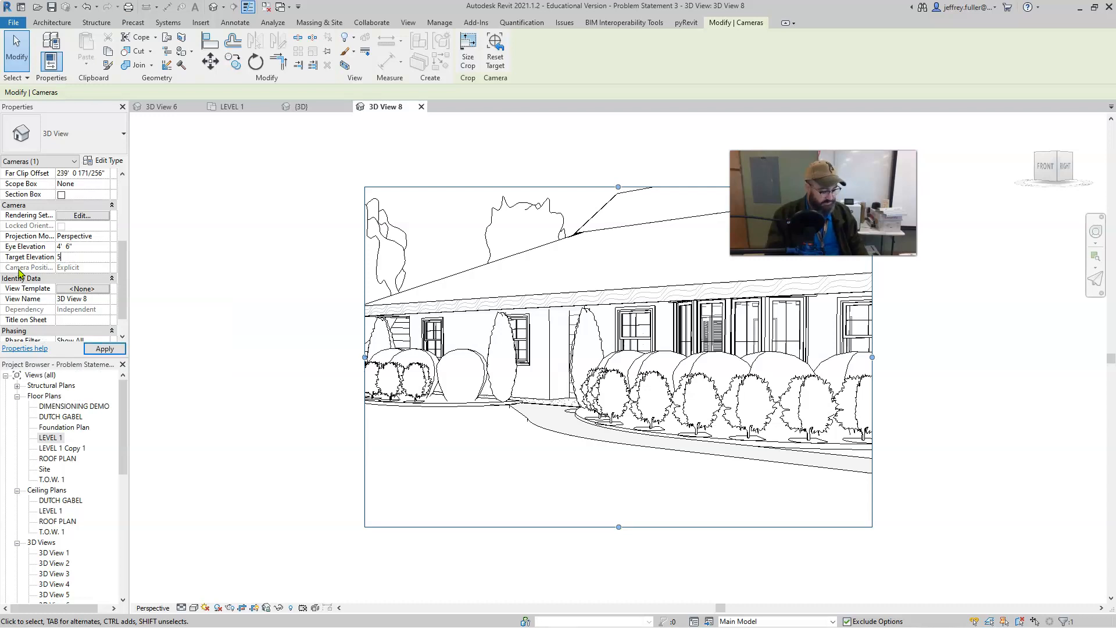
text('  6")
key(Return)
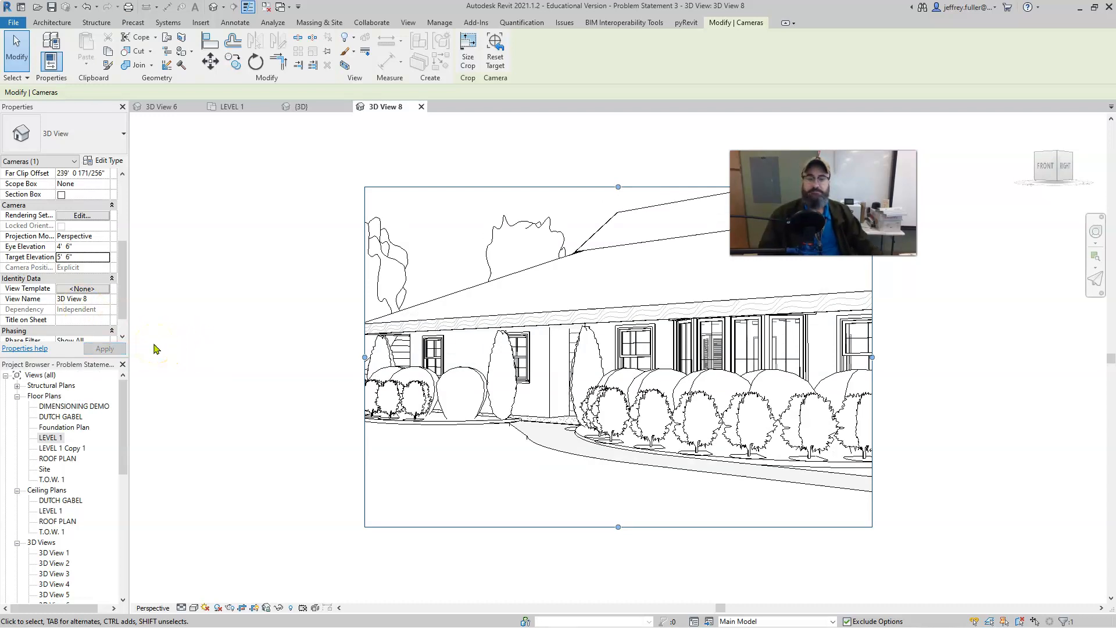
- Check which view templates can be assigned to the camera view, without assigning one
scroll(93, 285, down, 1)
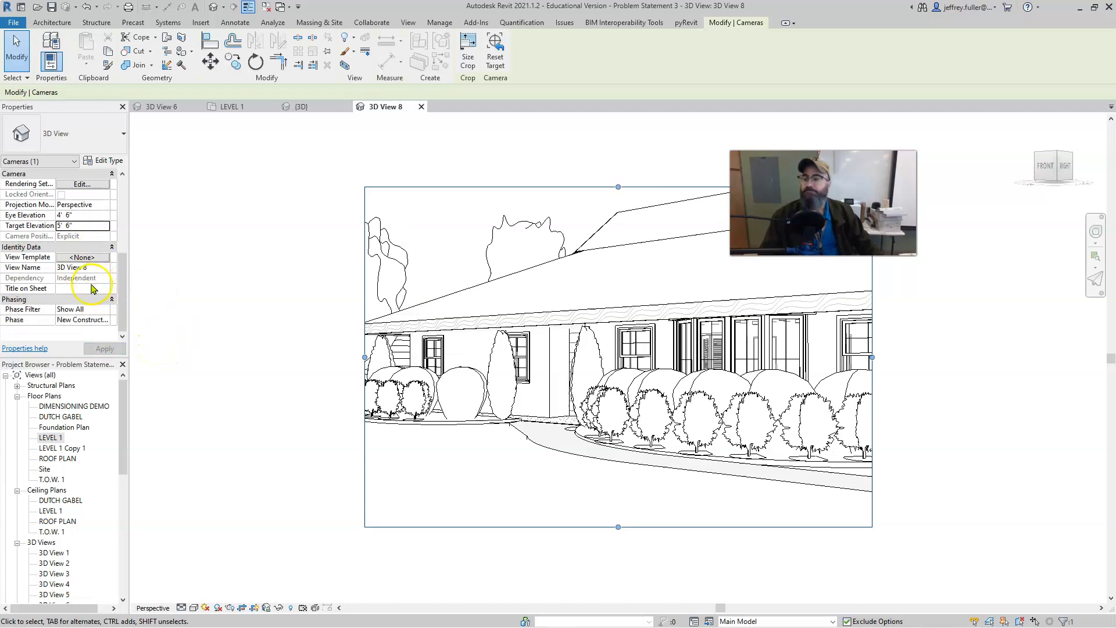
click(96, 258)
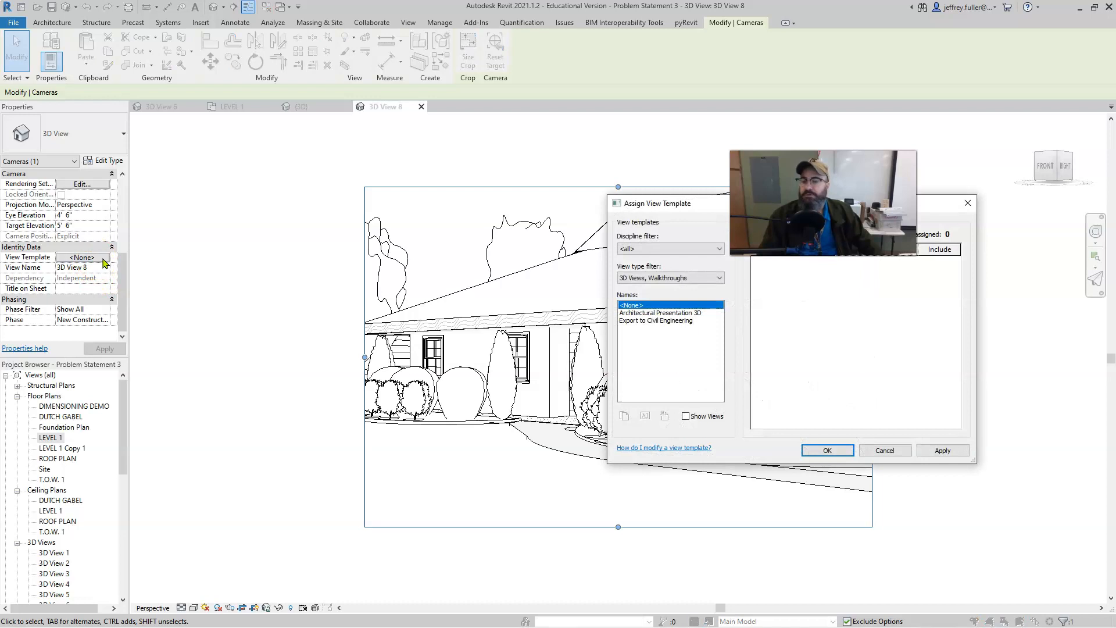
click(885, 450)
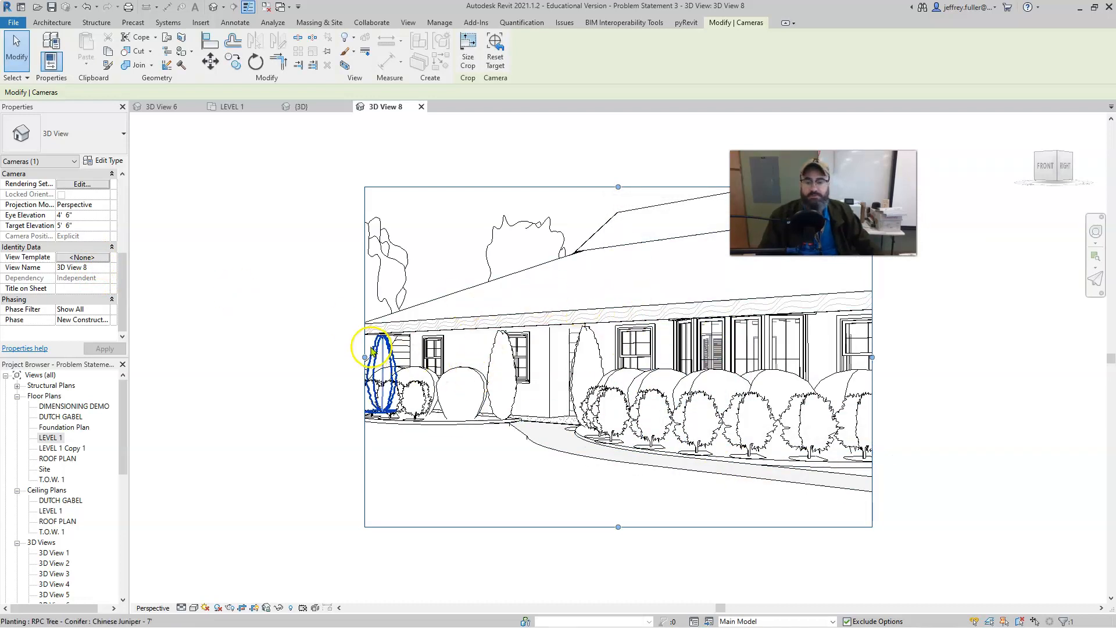
- Extend the crop region's left edge slightly outward past the roof's end and recheck the view templates without assigning one
drag(365, 357, 346, 357)
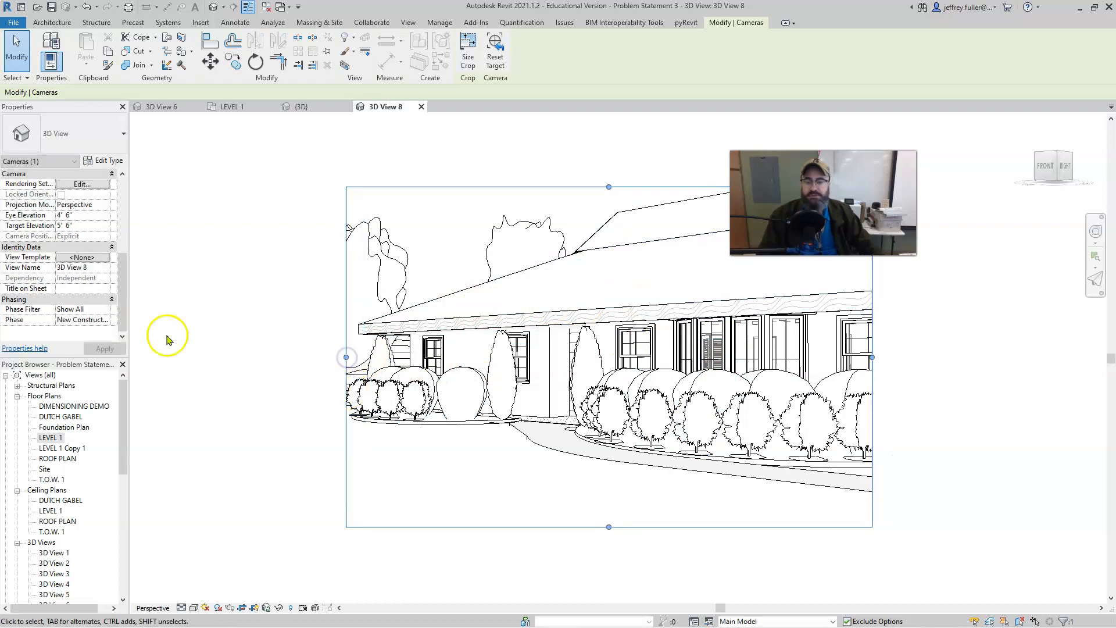
click(93, 257)
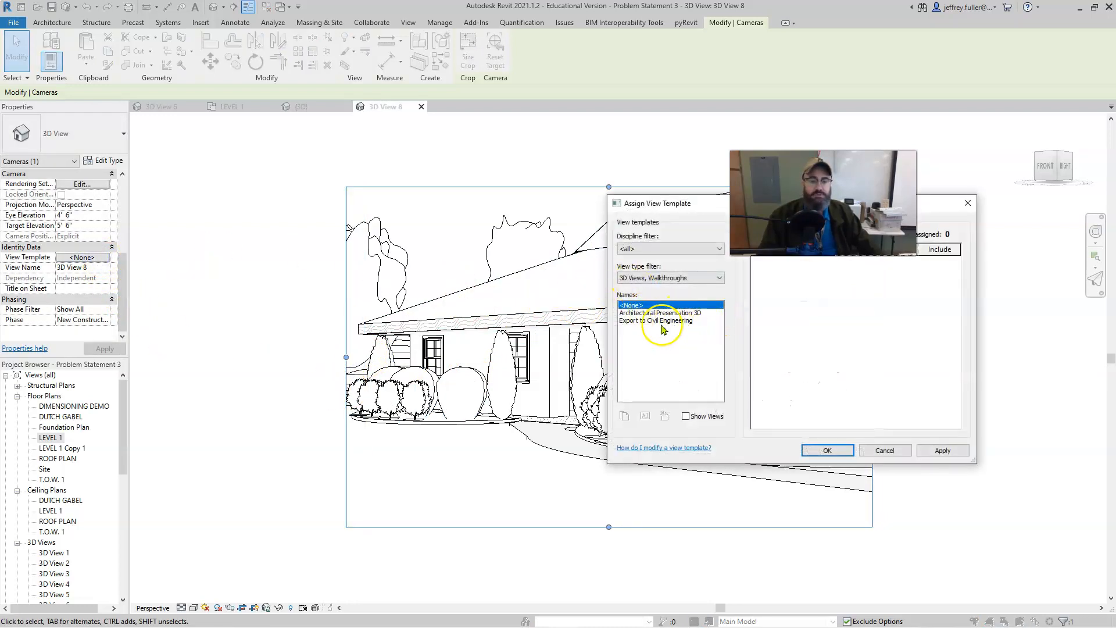
click(890, 449)
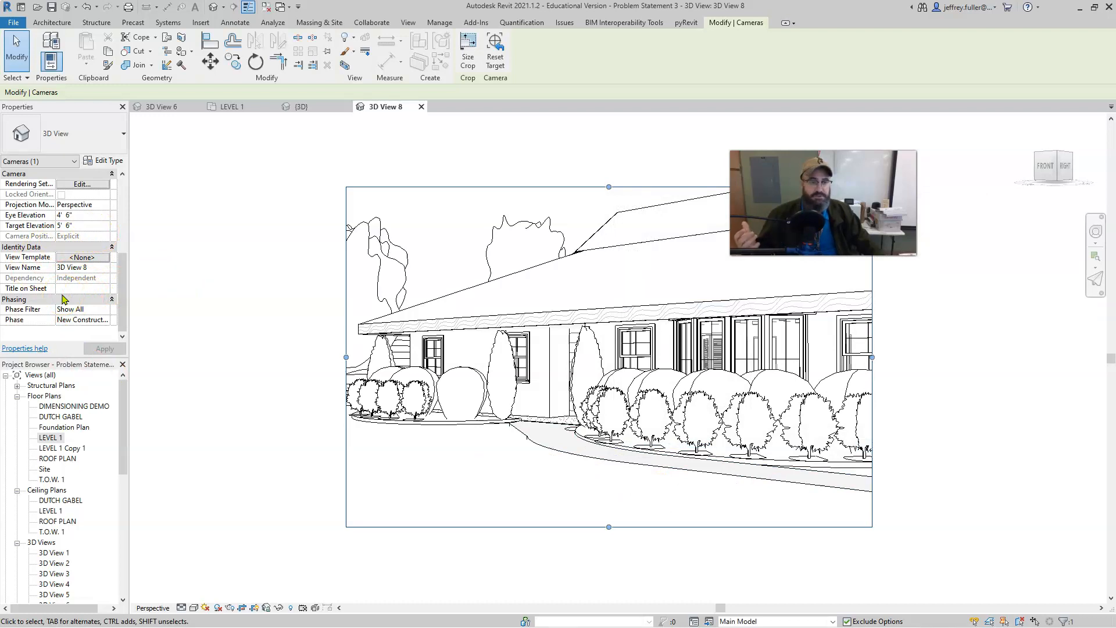
- Review the camera view's properties and its rendering settings for quality, lighting and background
scroll(64, 298, up, 3)
scroll(64, 298, down, 3)
click(100, 269)
click(104, 271)
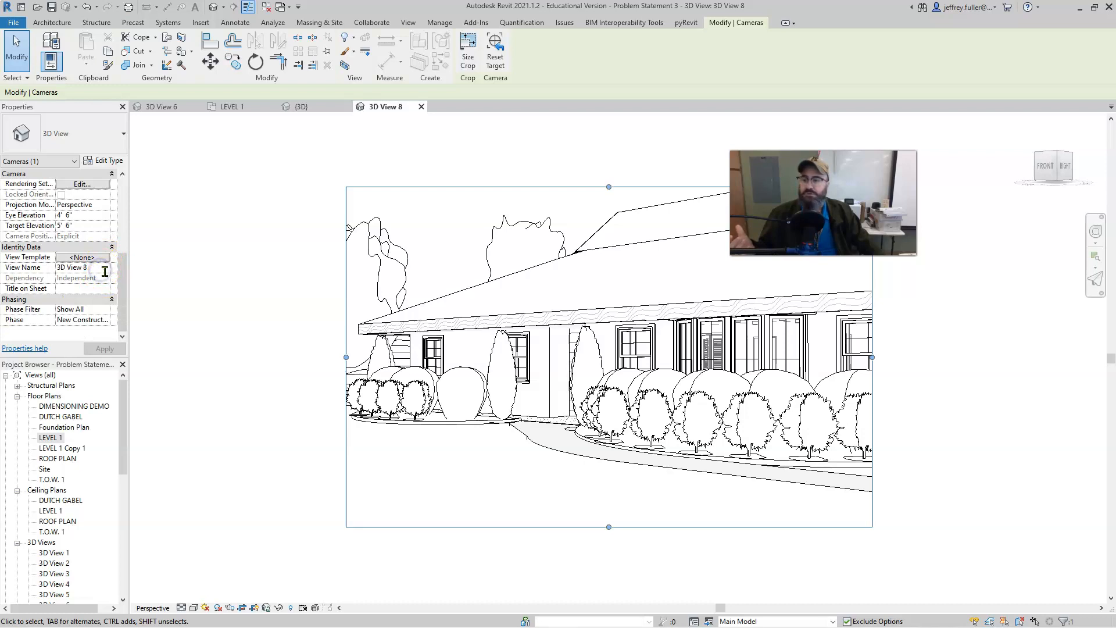
scroll(105, 271, up, 3)
click(91, 276)
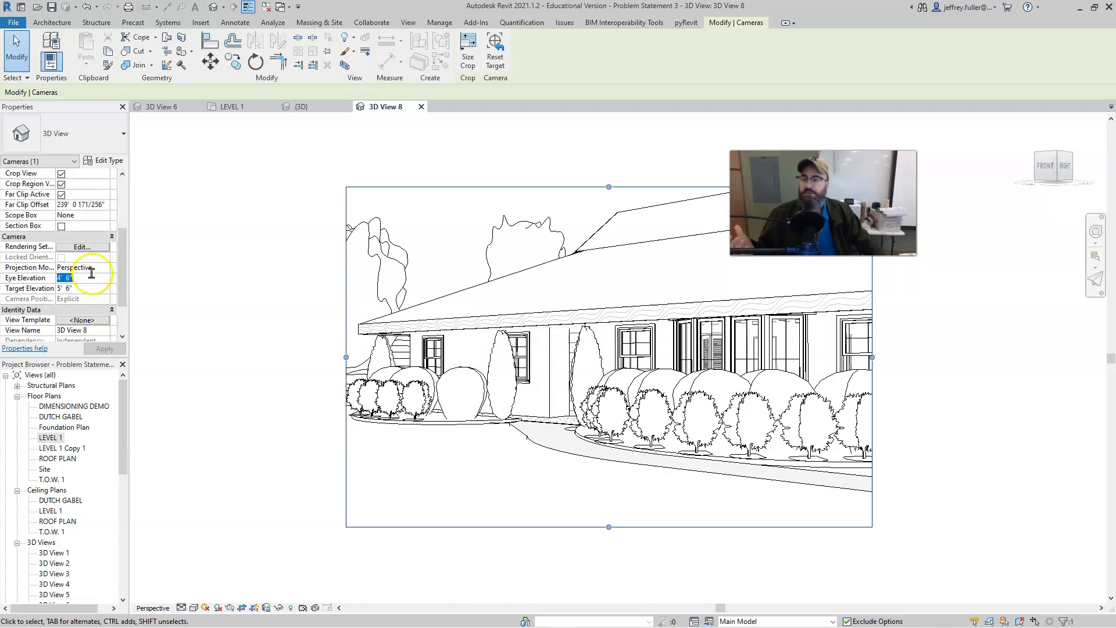
click(81, 246)
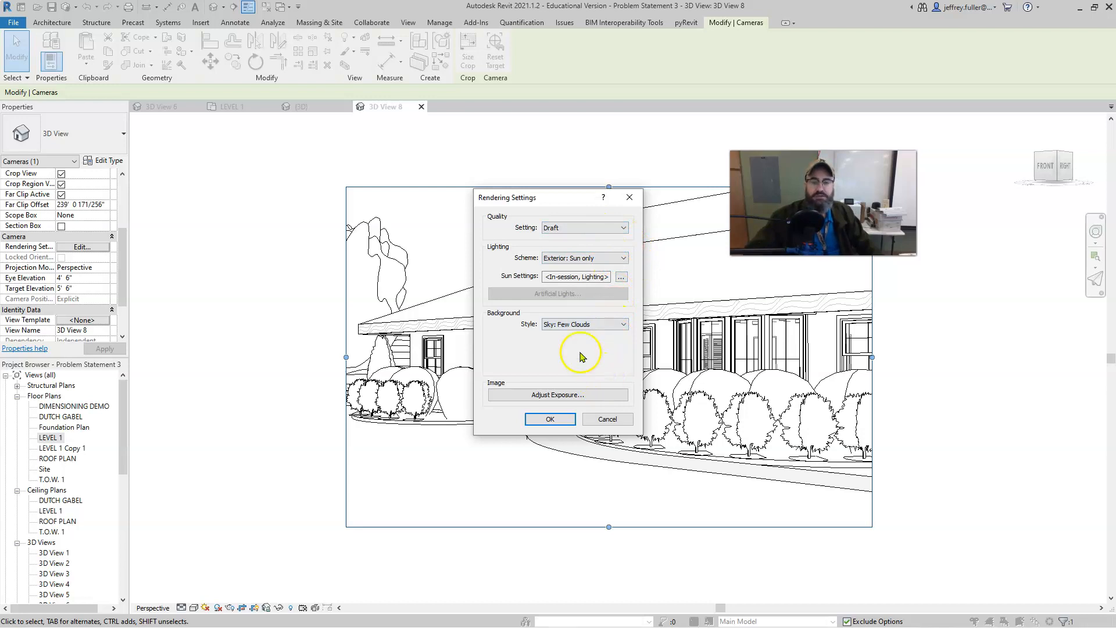
click(557, 419)
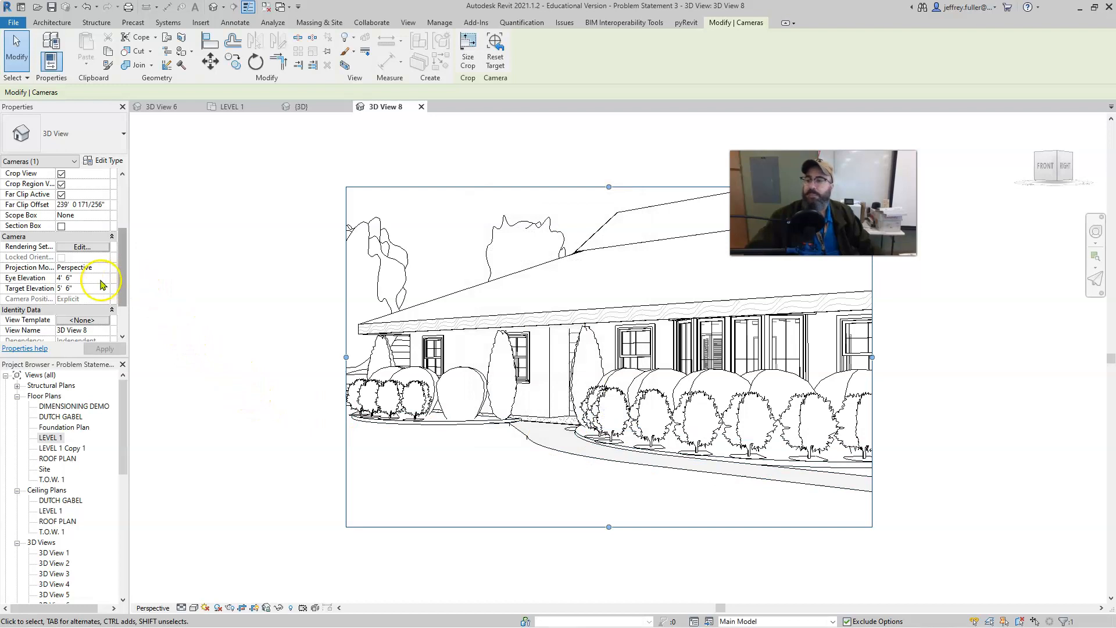
- Change the camera view's visual style to Realistic
scroll(69, 281, up, 3)
scroll(68, 281, down, 4)
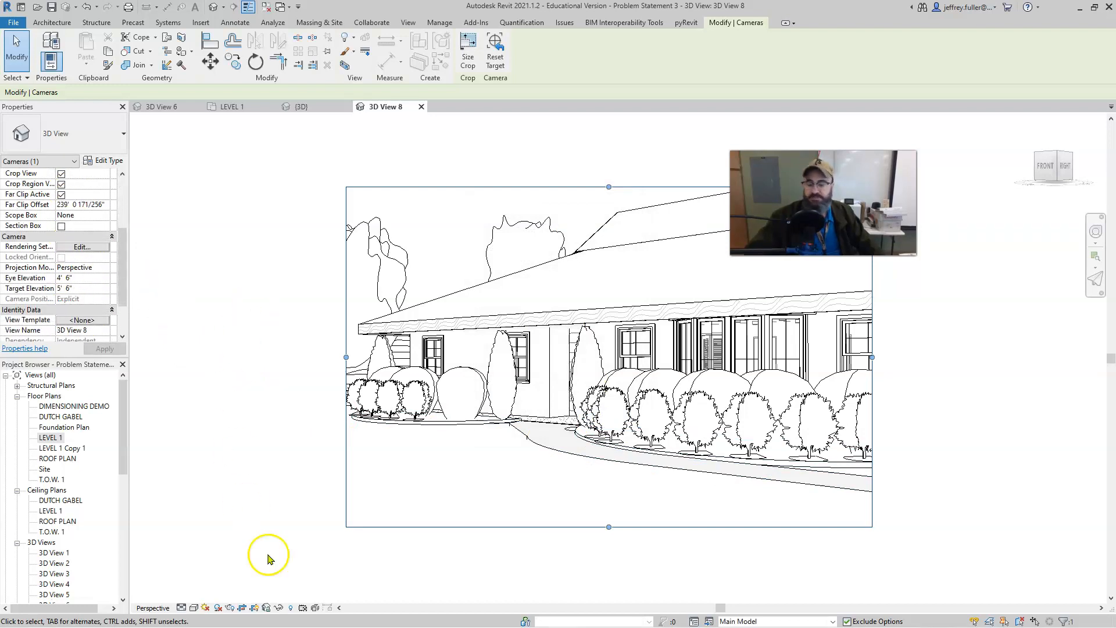
click(193, 607)
click(200, 594)
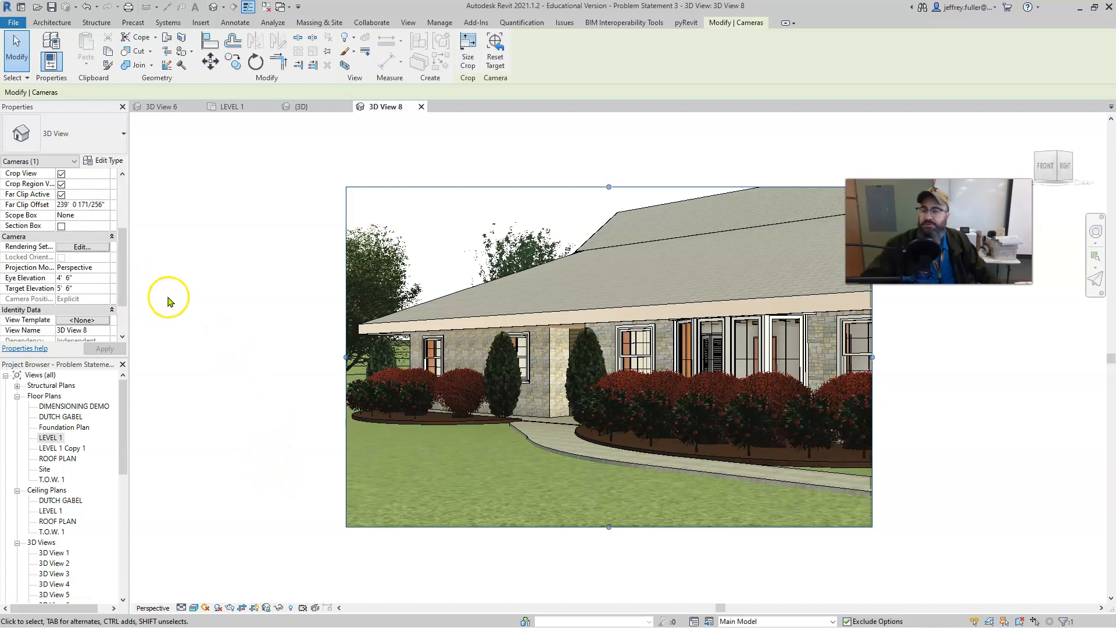
- Set the background type to Image in the camera view's graphic display options
scroll(87, 250, up, 3)
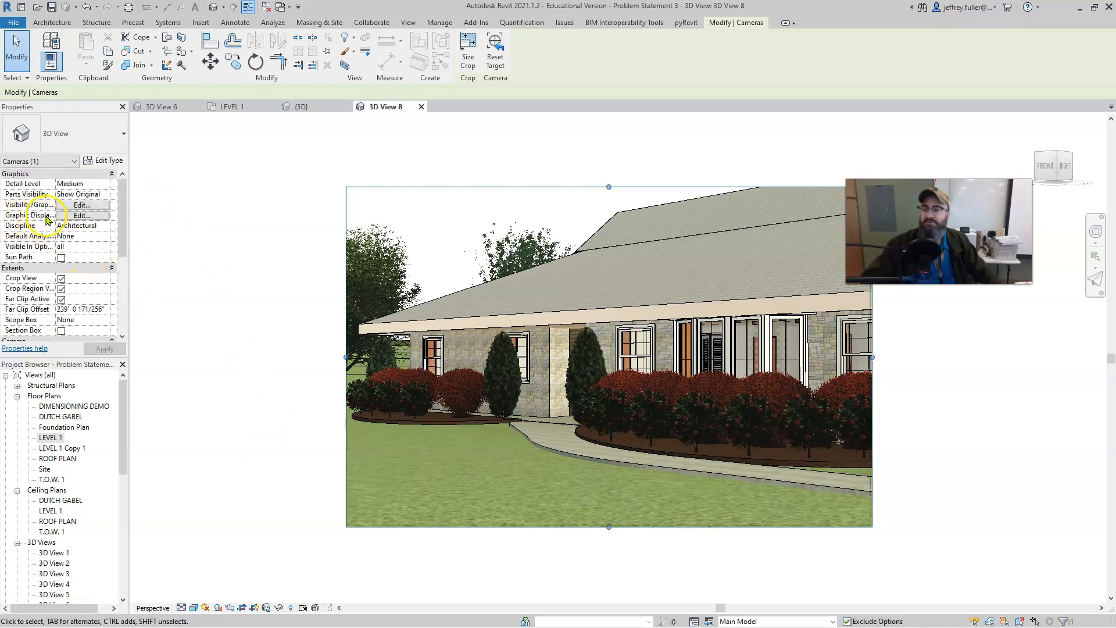
click(67, 215)
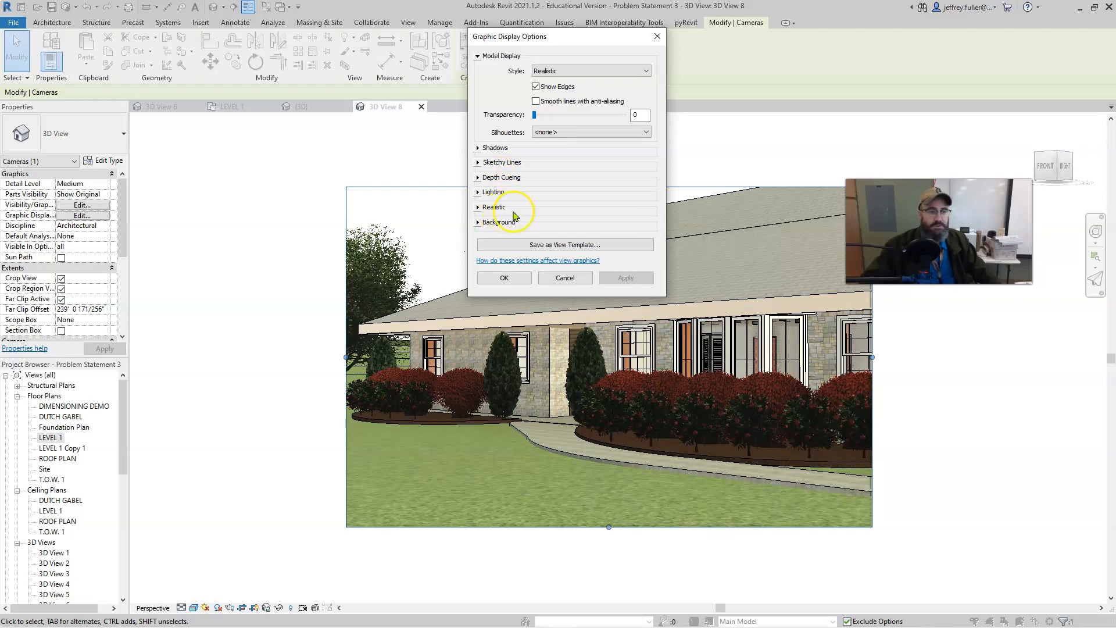
click(478, 223)
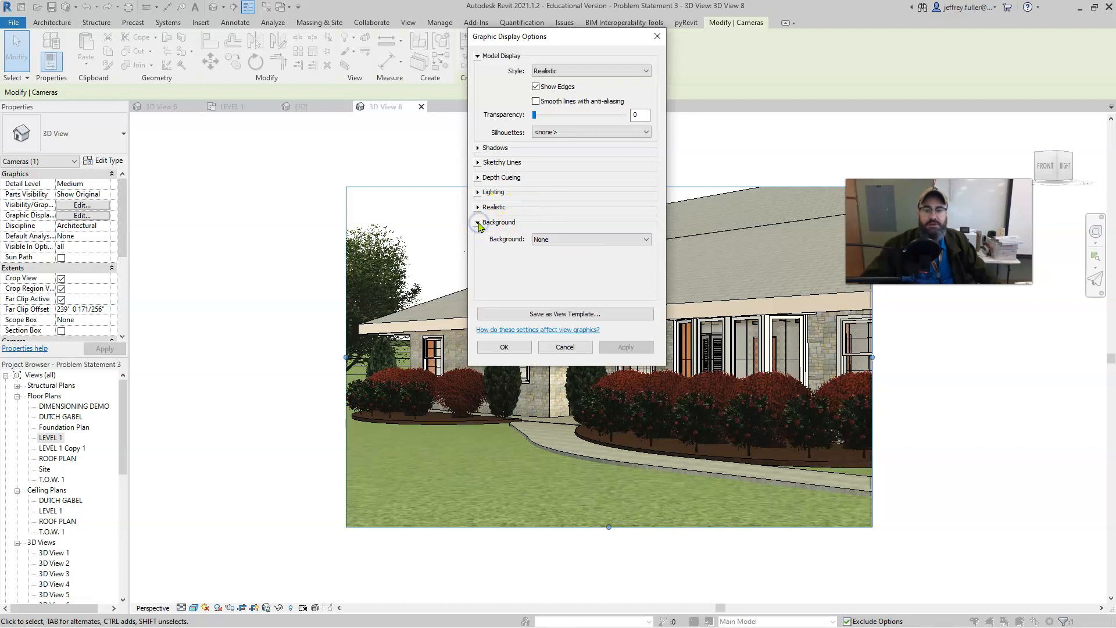
click(578, 241)
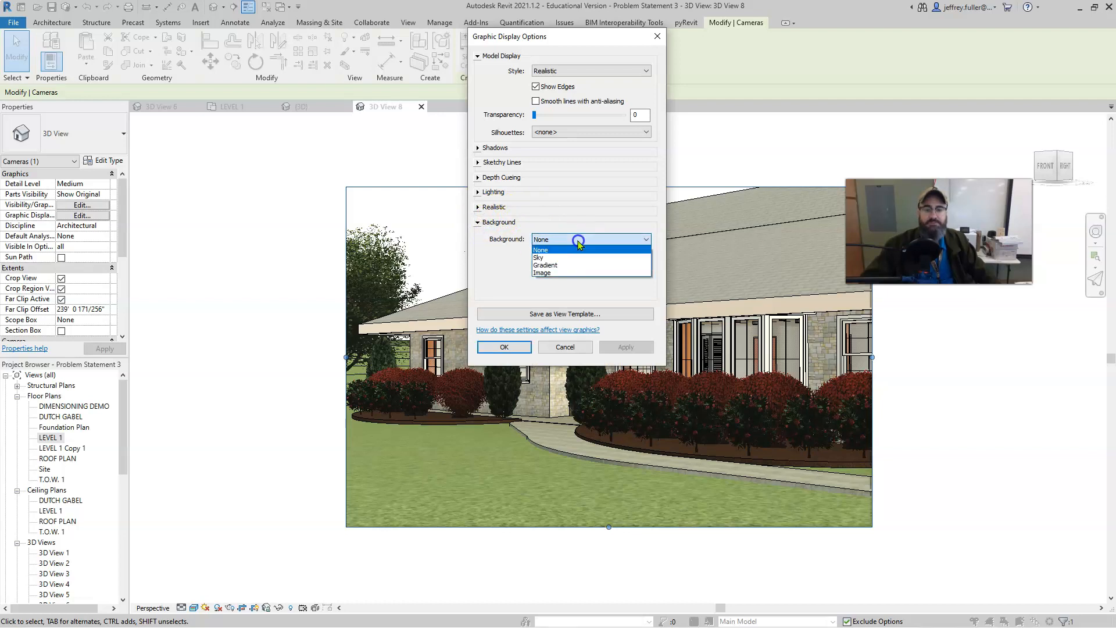
click(544, 273)
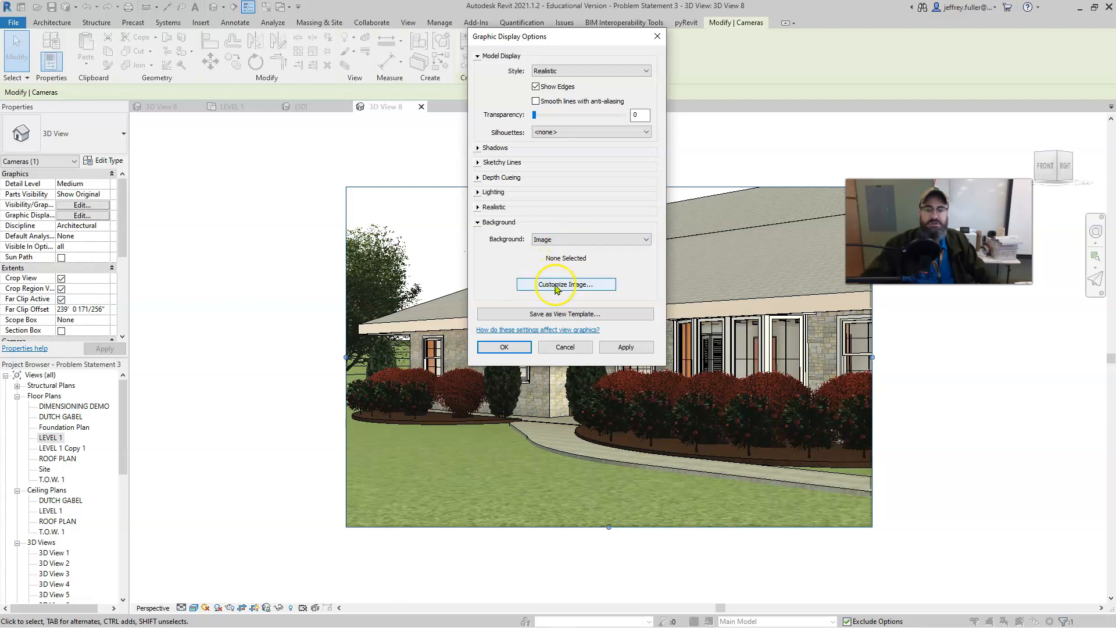
- Load the landscape photo dbylbw-fe11ba51-aaee-4561-becd-f06432b07a9d.jpg from the Desktop as the background image and apply it to the view
click(545, 284)
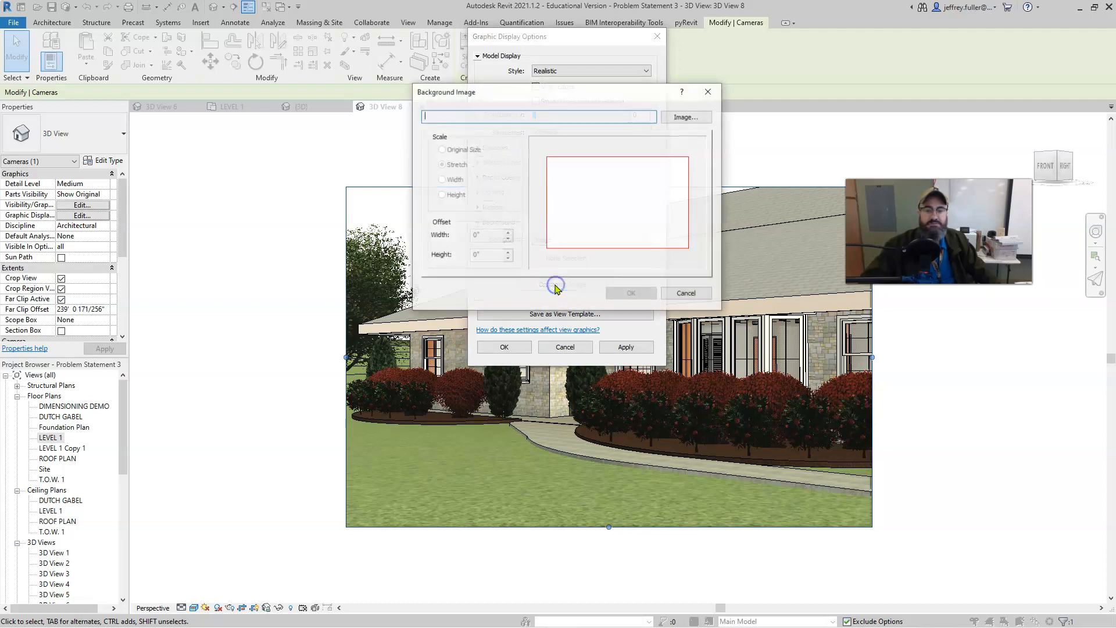
click(695, 118)
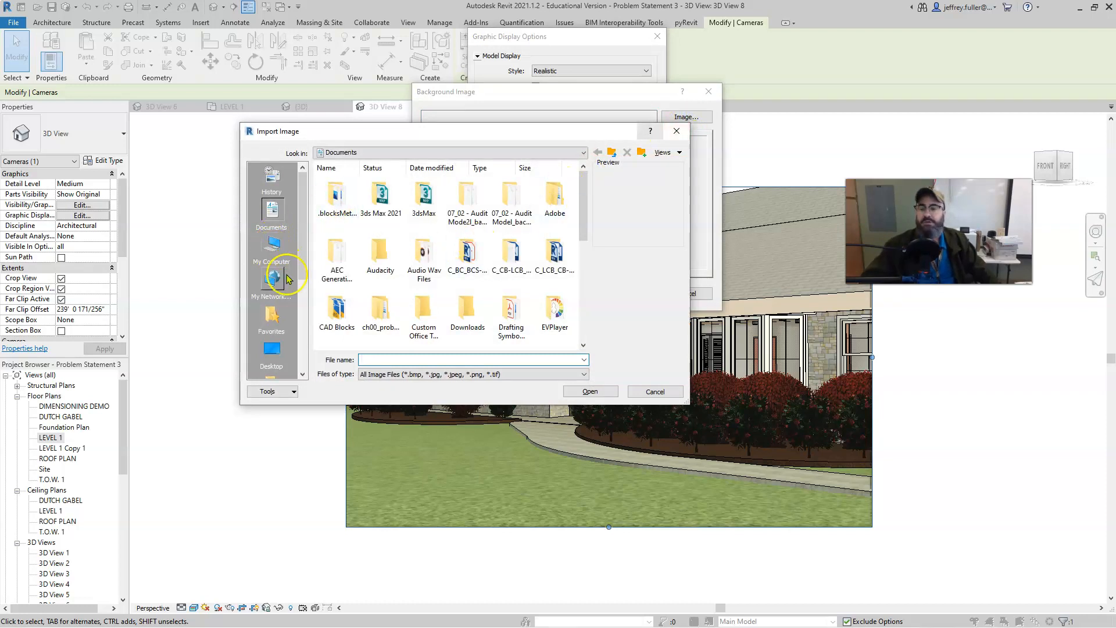
click(272, 348)
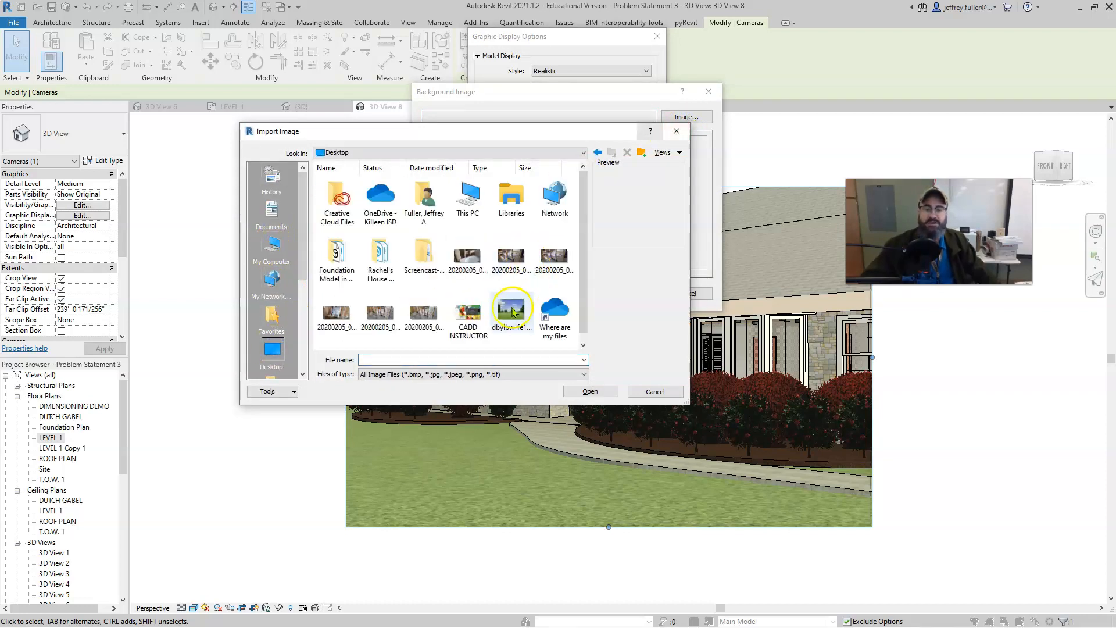
click(509, 313)
click(590, 392)
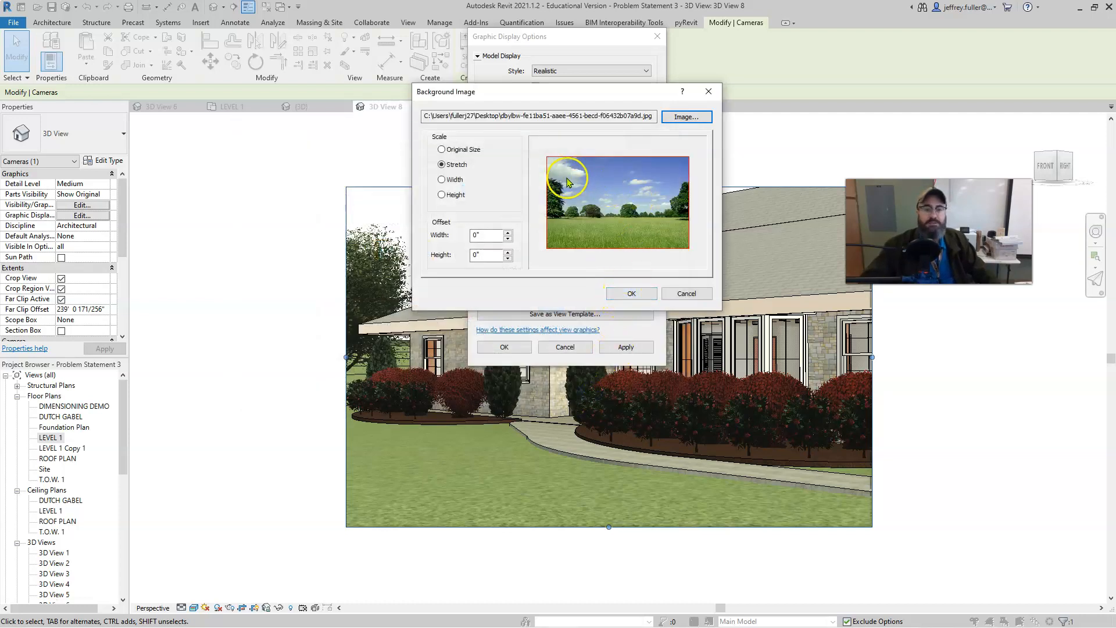
click(646, 293)
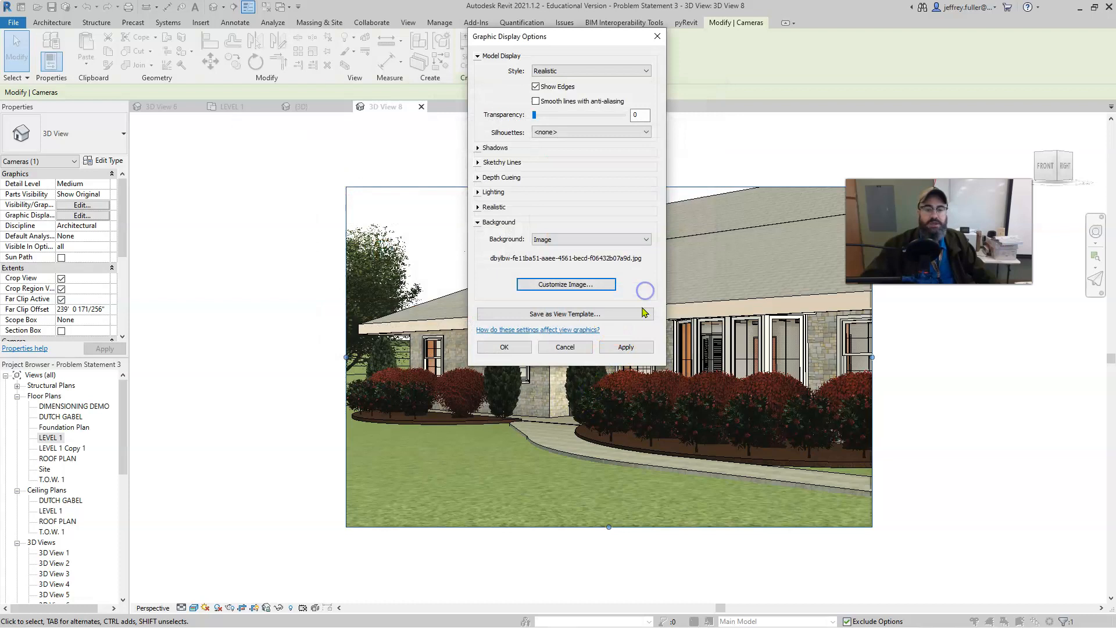
click(625, 346)
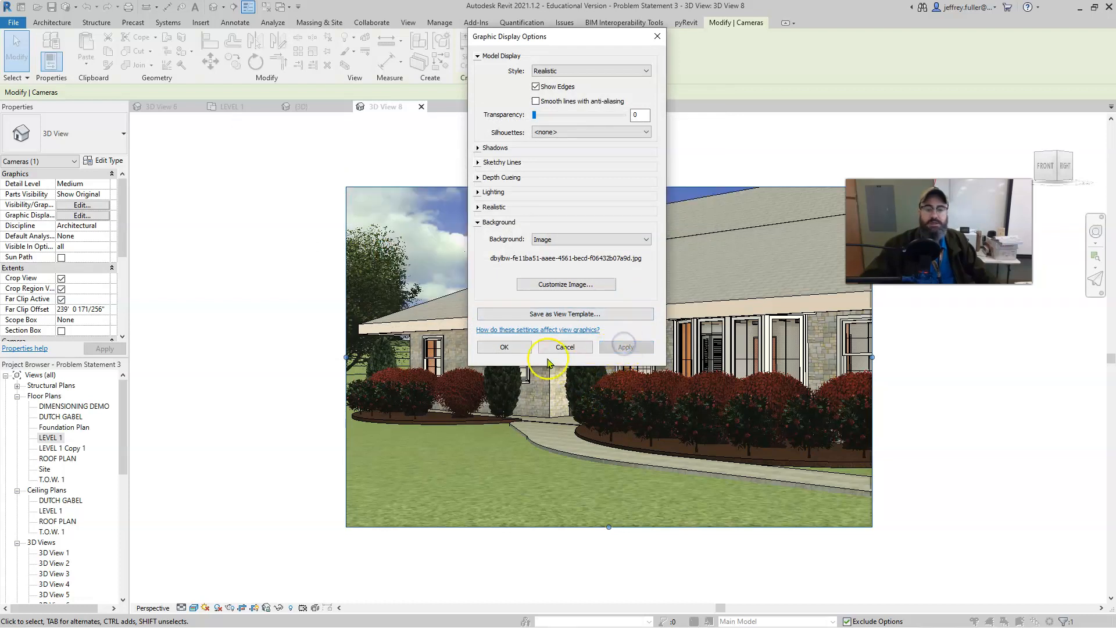
click(505, 347)
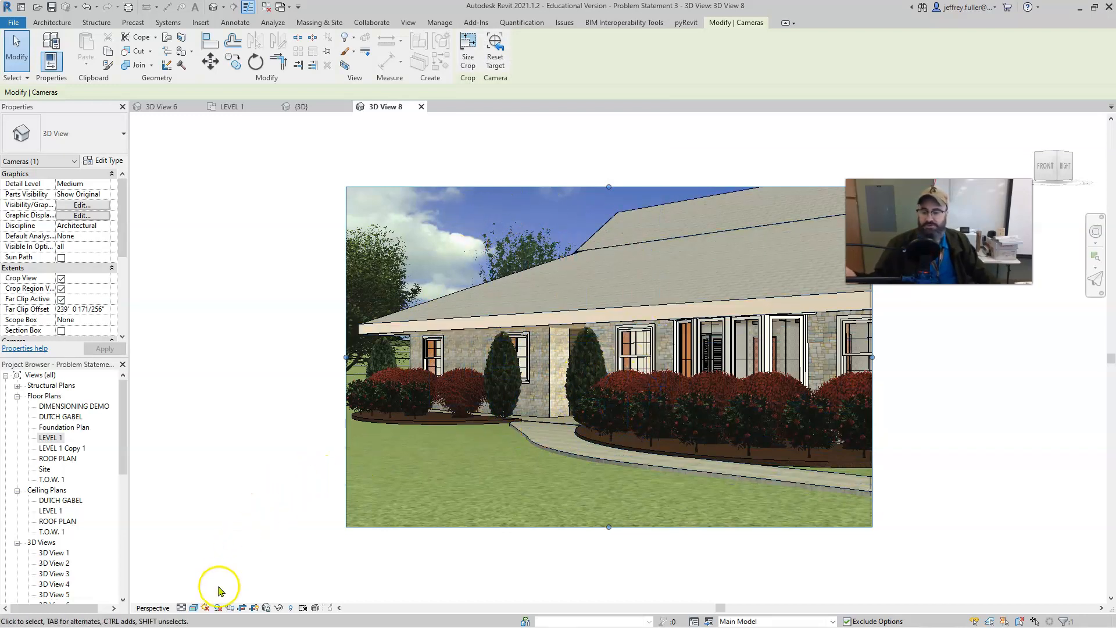
- Bring up the rendering settings for the camera view and set the render quality to High
click(230, 607)
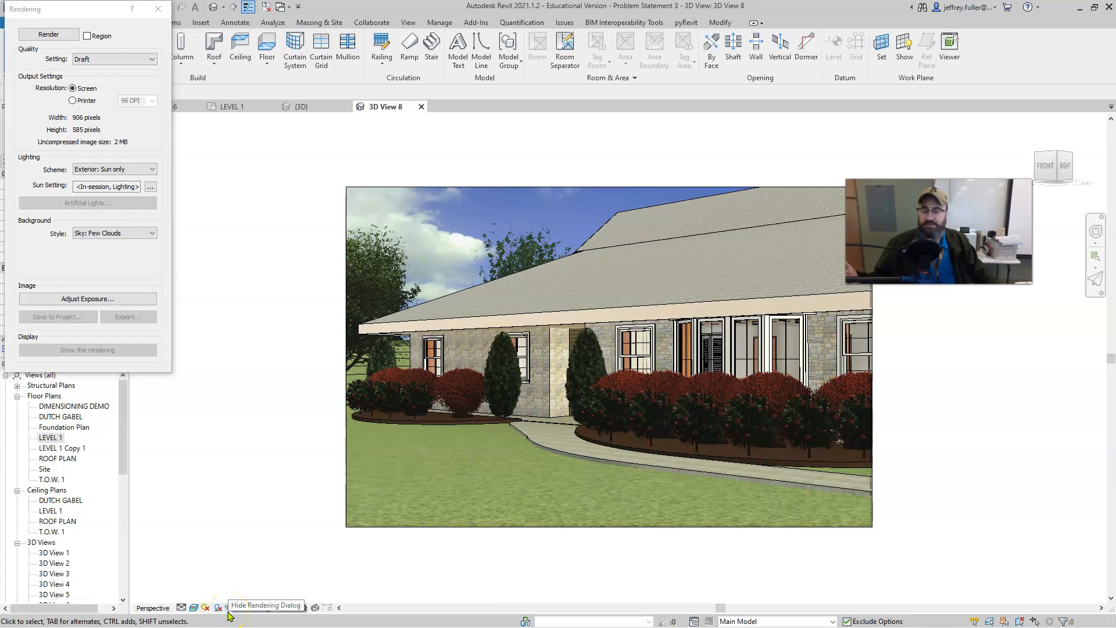
drag(72, 4, 409, 96)
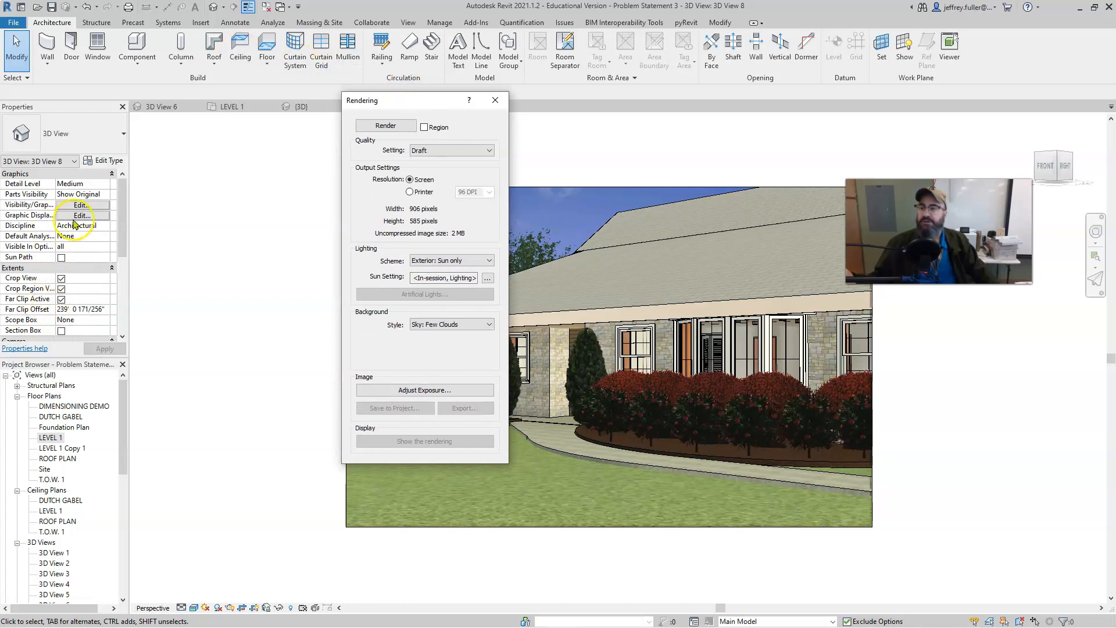
scroll(74, 233, down, 3)
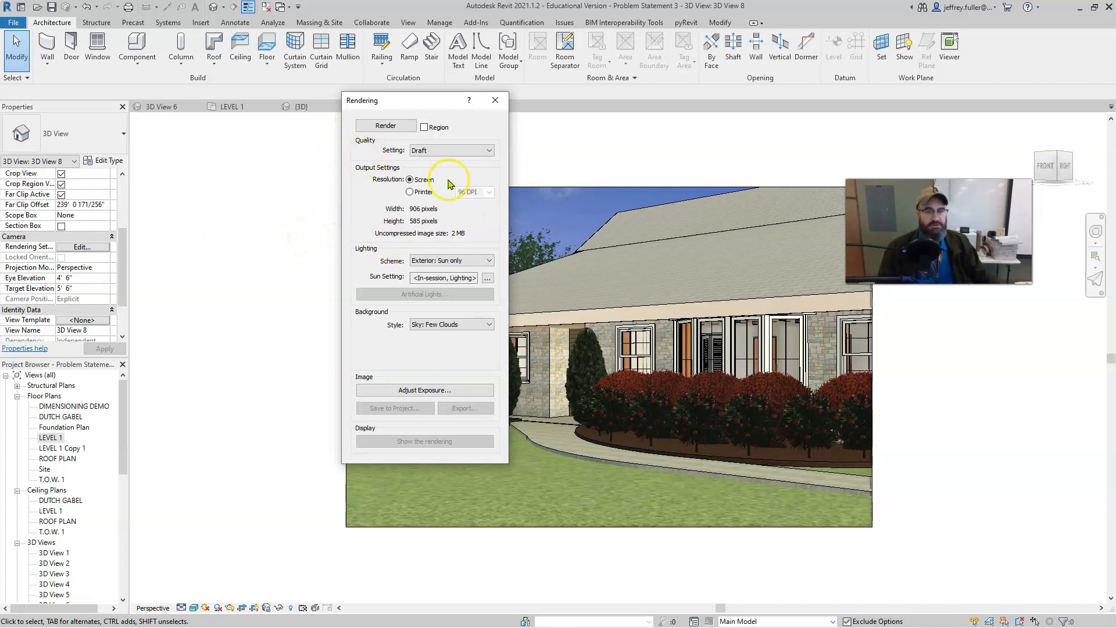
drag(433, 107, 300, 139)
click(351, 183)
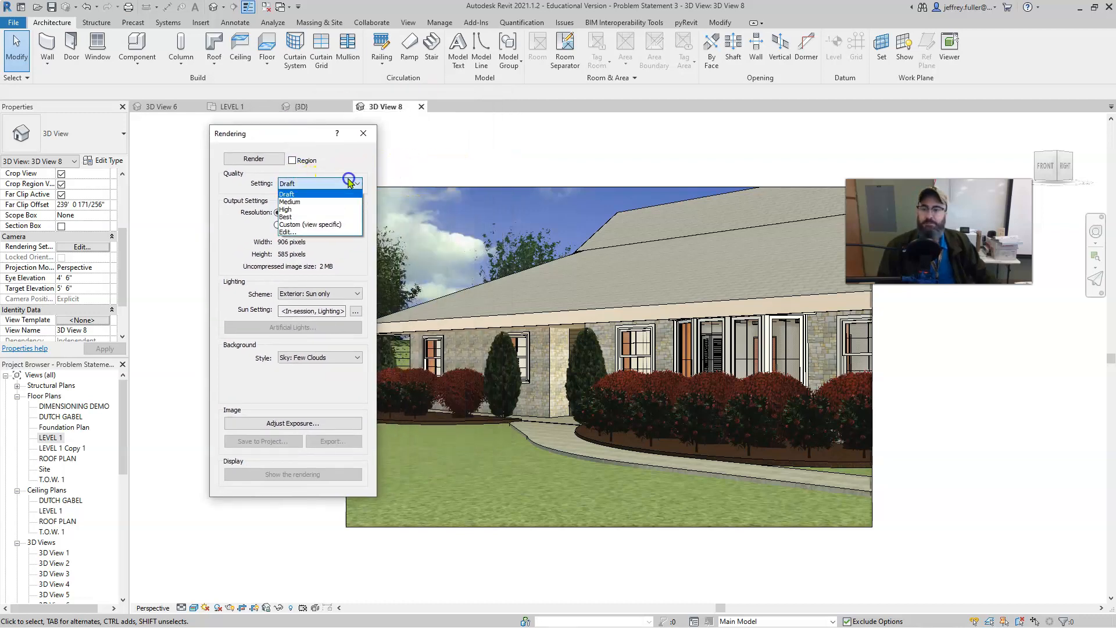
click(309, 210)
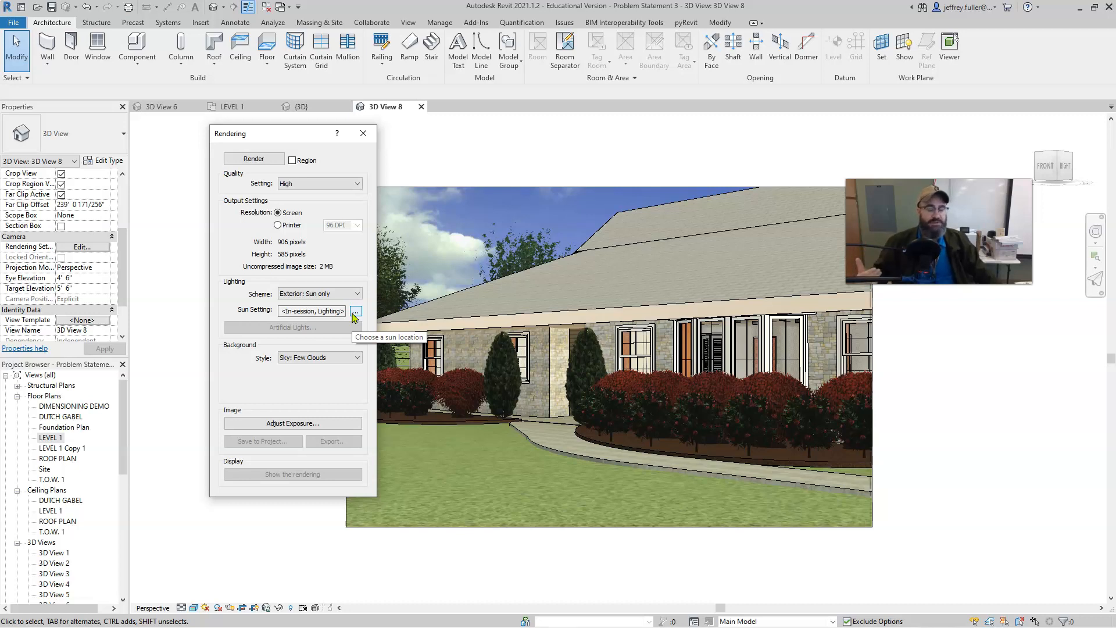
- Set the rendering's sun setting to the Sunlight from Top Left lighting preset and apply it
click(355, 312)
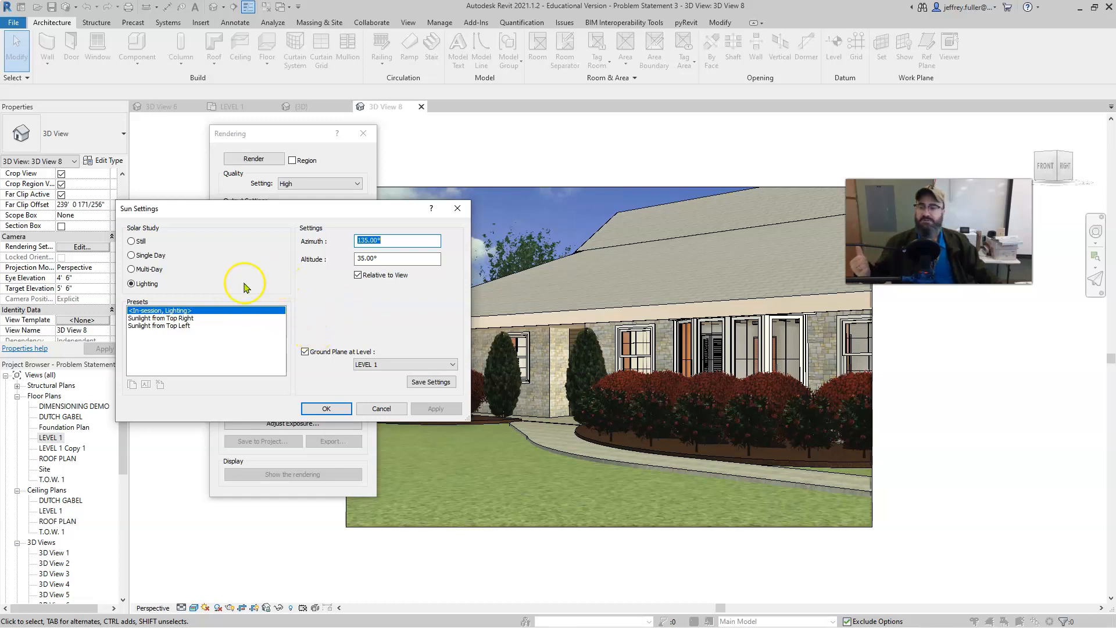
click(140, 327)
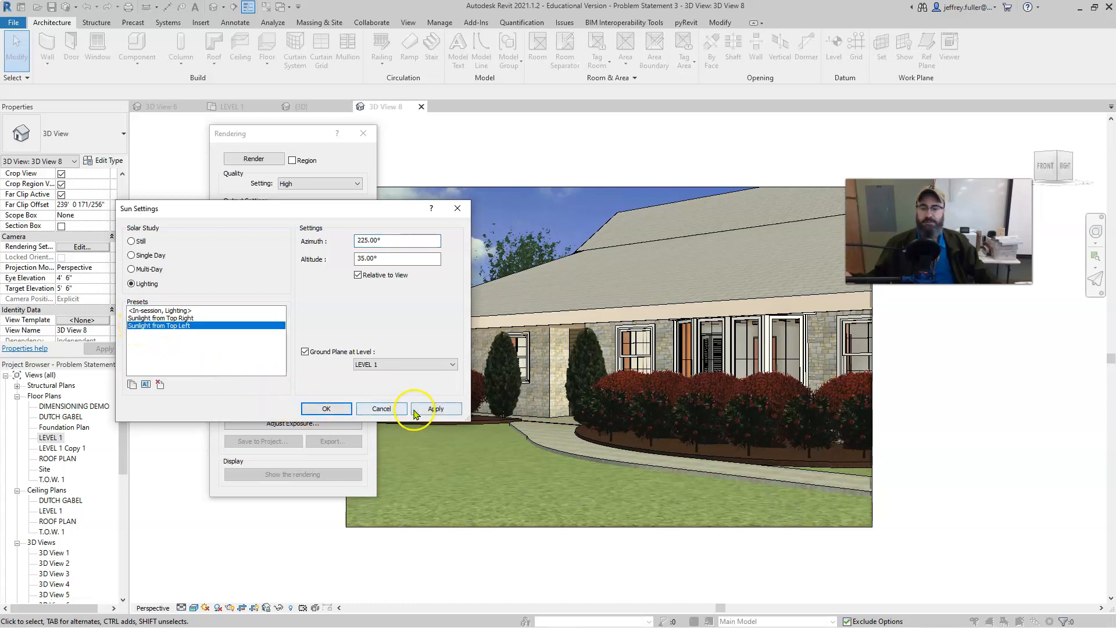
click(435, 409)
click(327, 408)
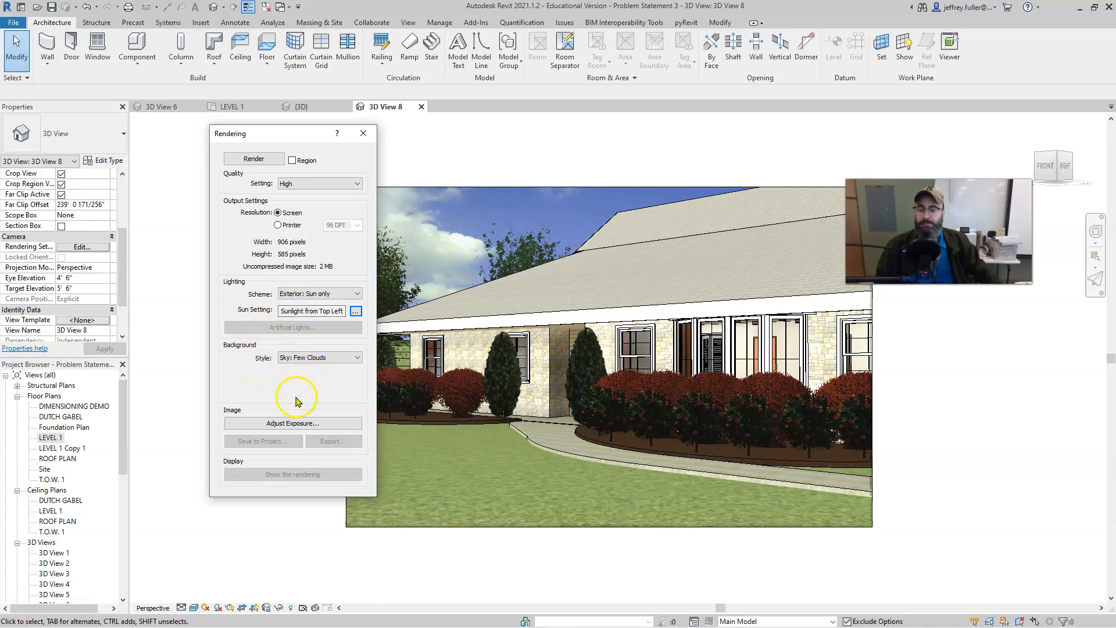
- Render the camera view and save the rendered image to the project under the name "Fron left"
click(251, 158)
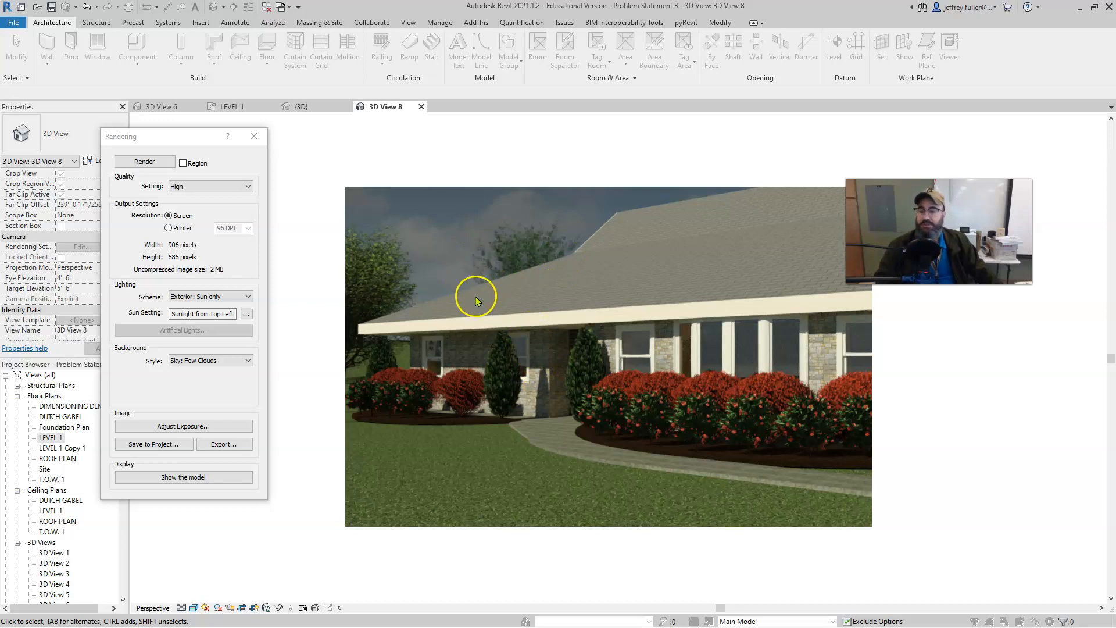
click(166, 446)
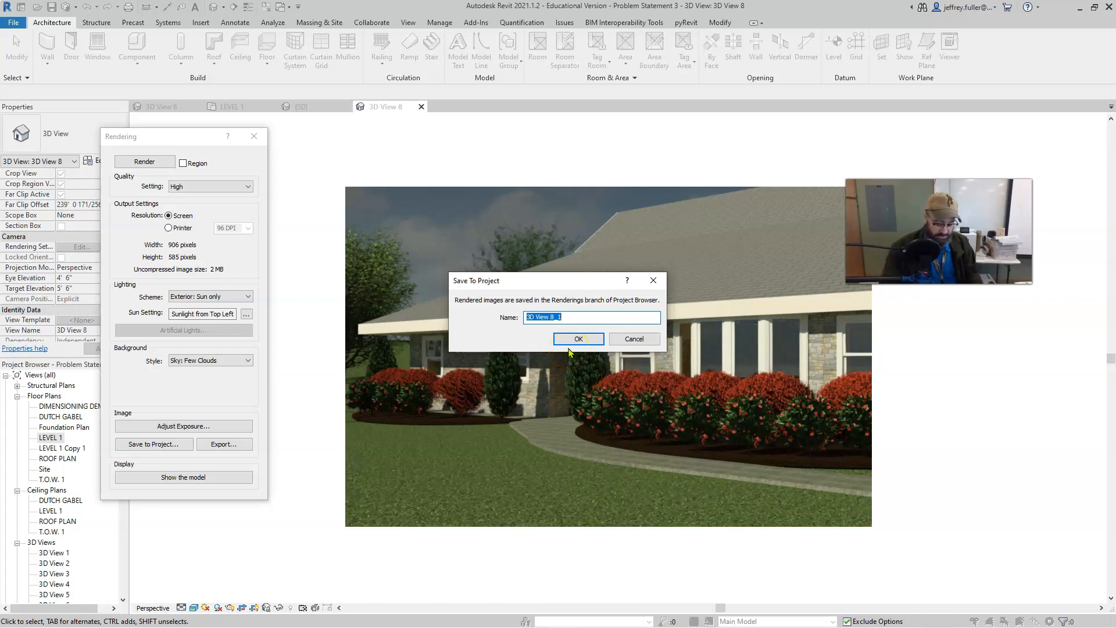
text(Fron left)
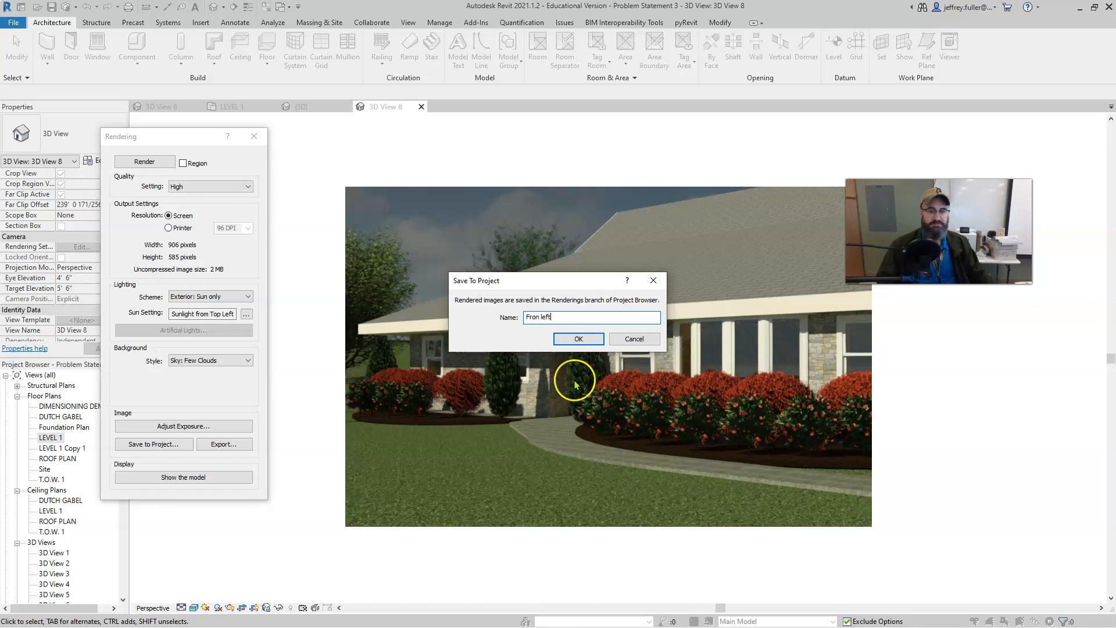
click(578, 338)
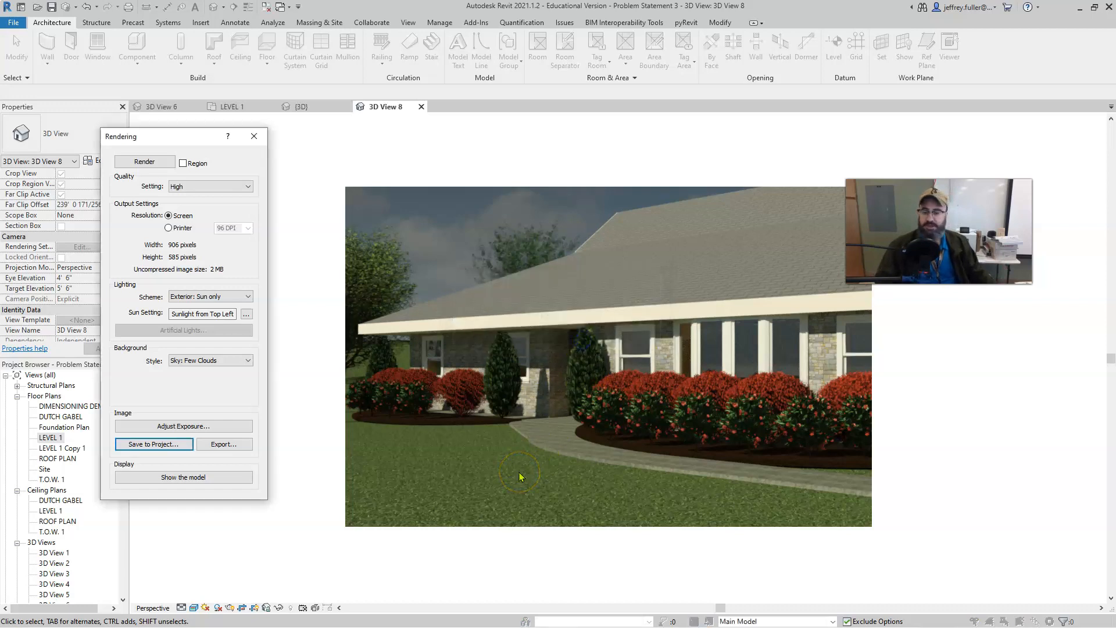
- Export the rendered image to the Desktop as a named JPEG file and close the rendering settings
click(231, 446)
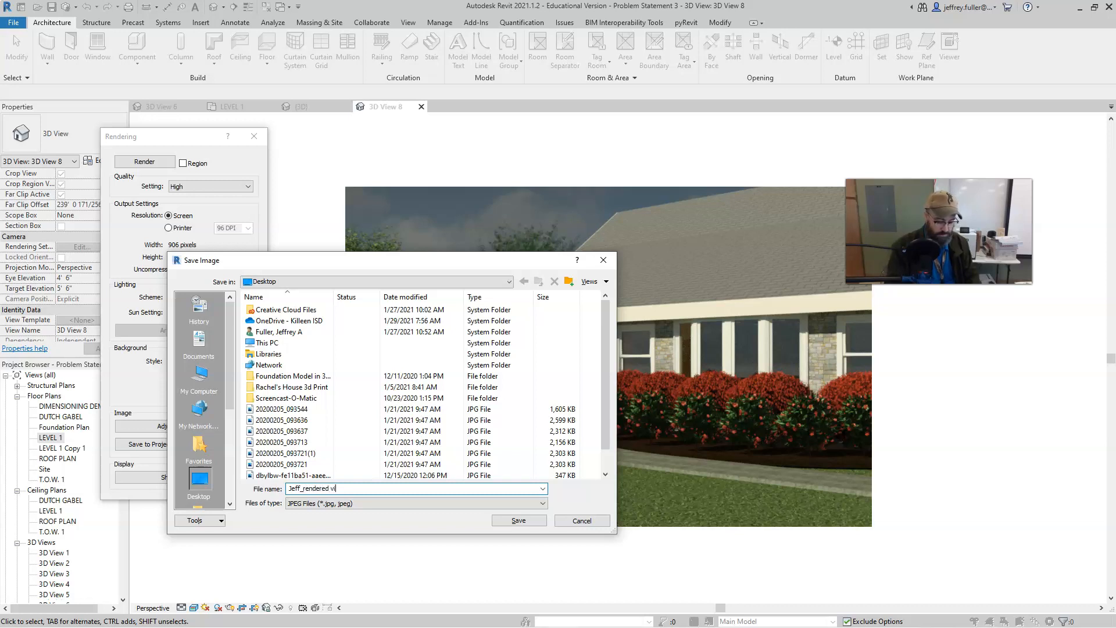
click(532, 521)
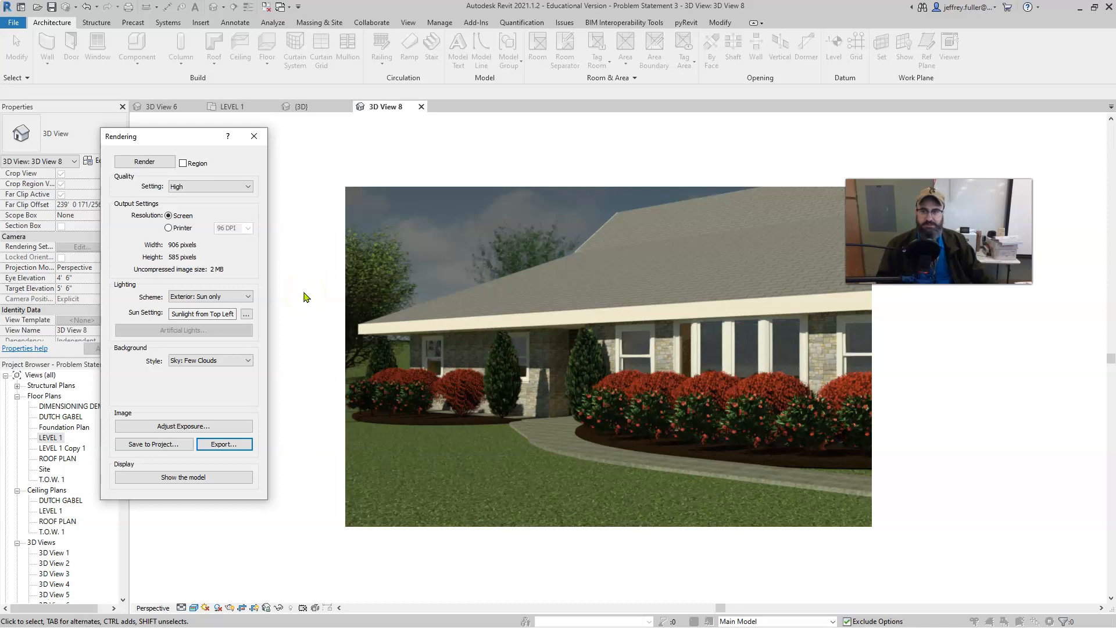
click(254, 138)
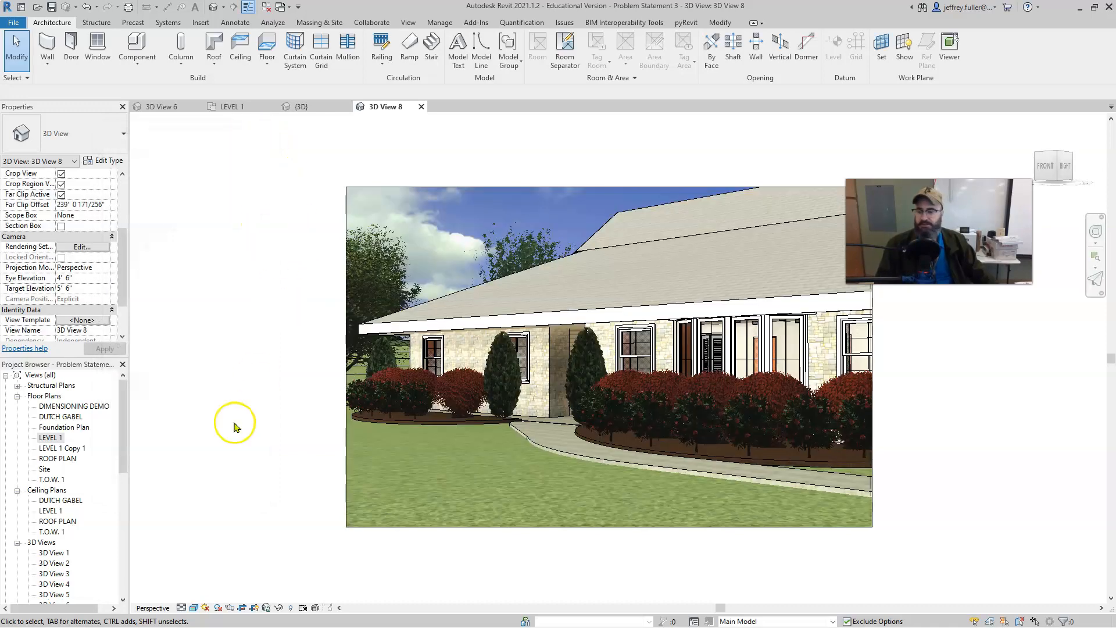